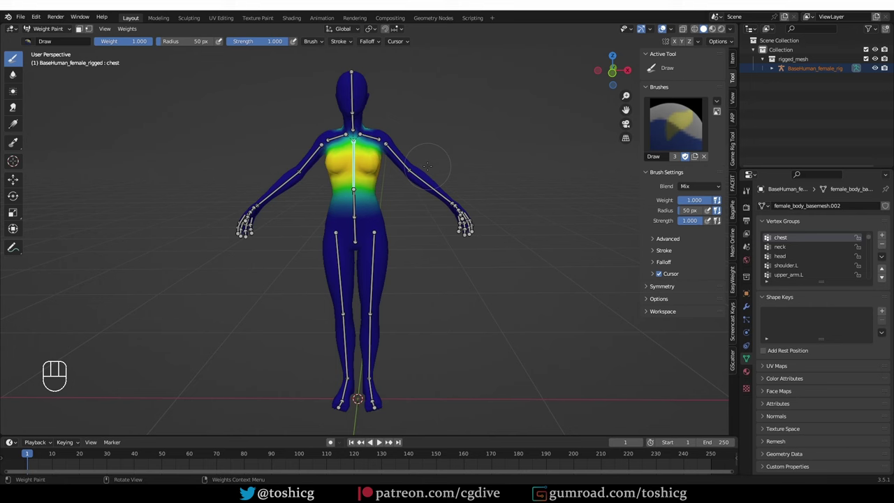
Step: Zoom the GitLab page out and download the Easy Weight source as a zip
key(F3)
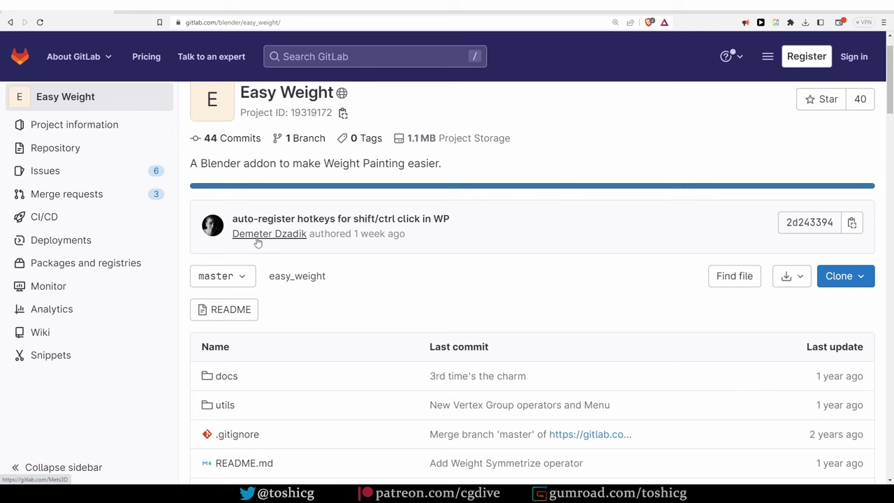
key(ctrl+minus)
key(ctrl+minus)
key(ctrl+minus)
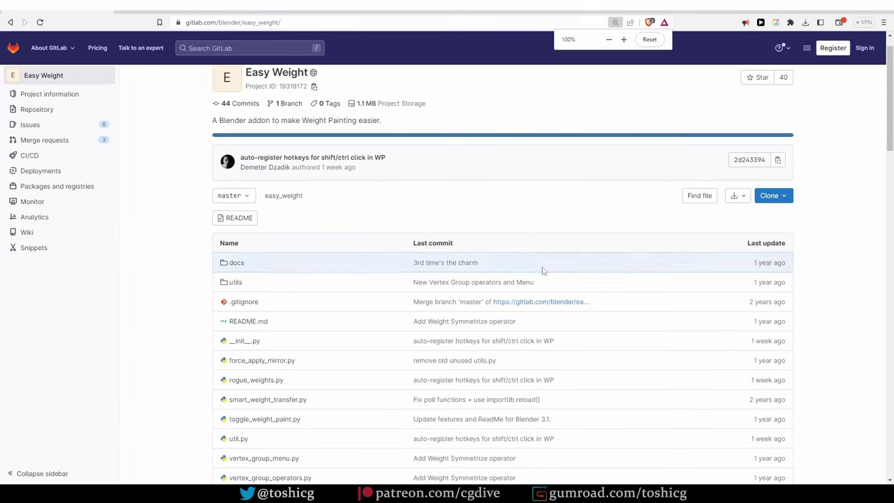
click(739, 197)
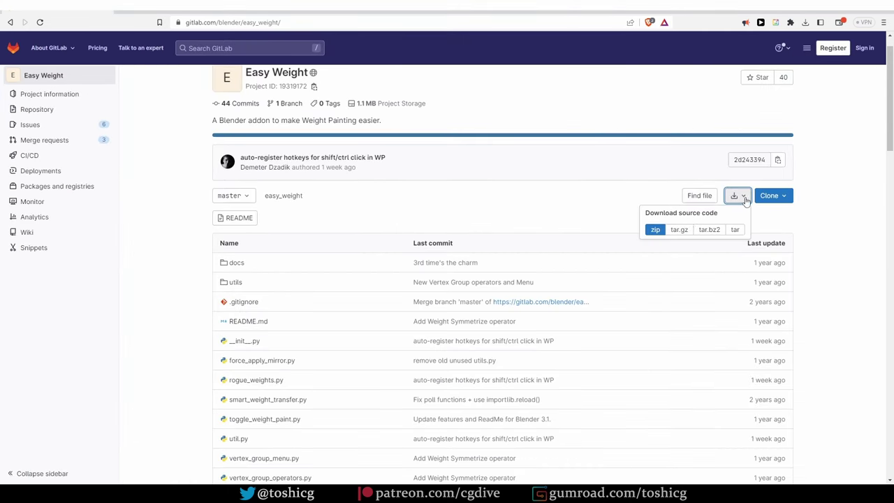
click(656, 230)
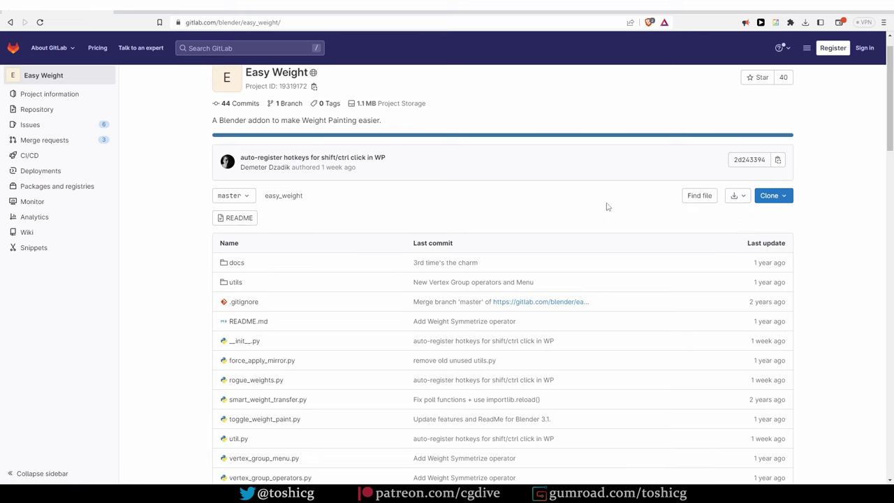
Step: Scroll the README down to its Hunting Rogue Weights section
scroll(543, 203, down, 10)
scroll(229, 136, up, 2)
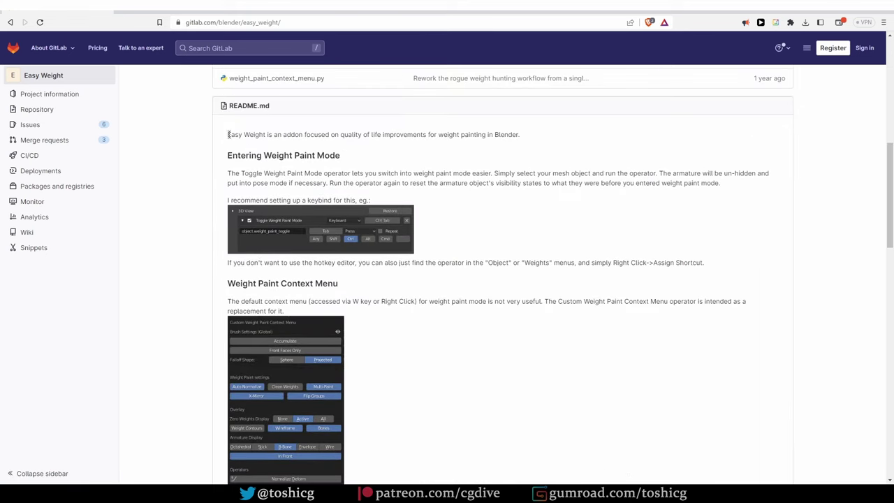
scroll(361, 152, down, 1)
scroll(361, 152, down, 1)
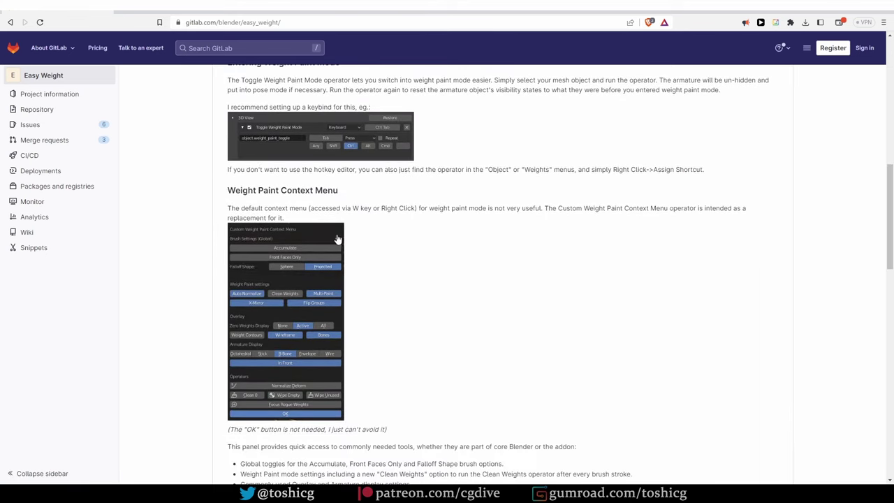
scroll(223, 136, down, 8)
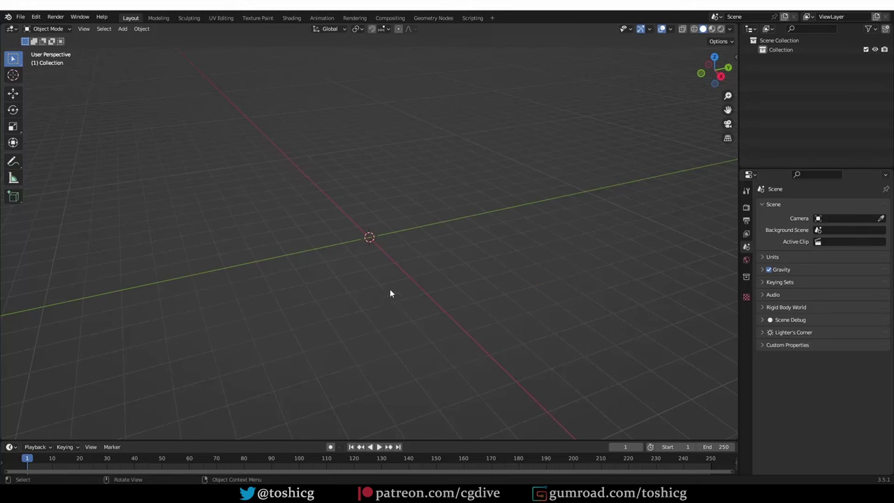
Step: Install the Easy Weight add-on from easy_weight-master.zip in the WeightPainting folder
click(36, 17)
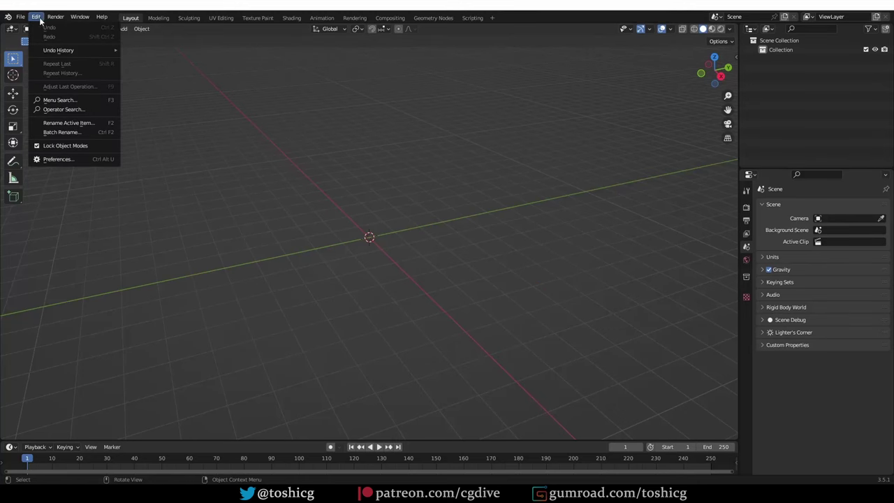
click(66, 159)
click(231, 45)
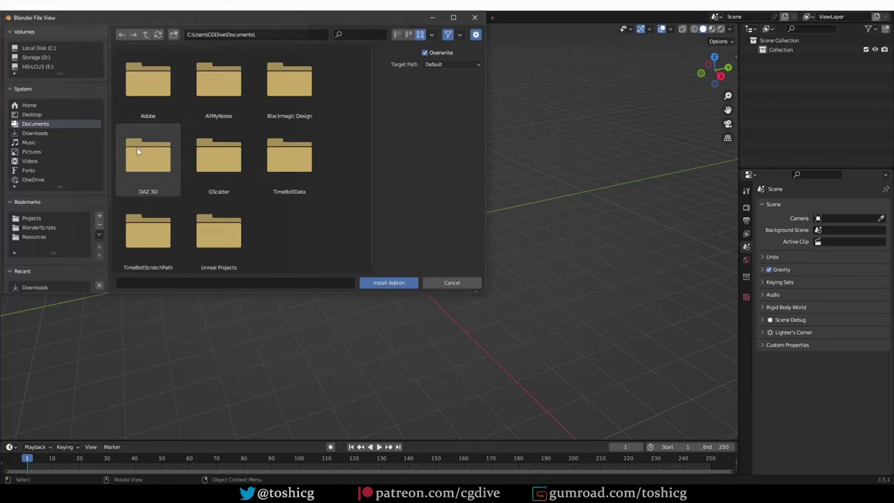
scroll(243, 163, down, 10)
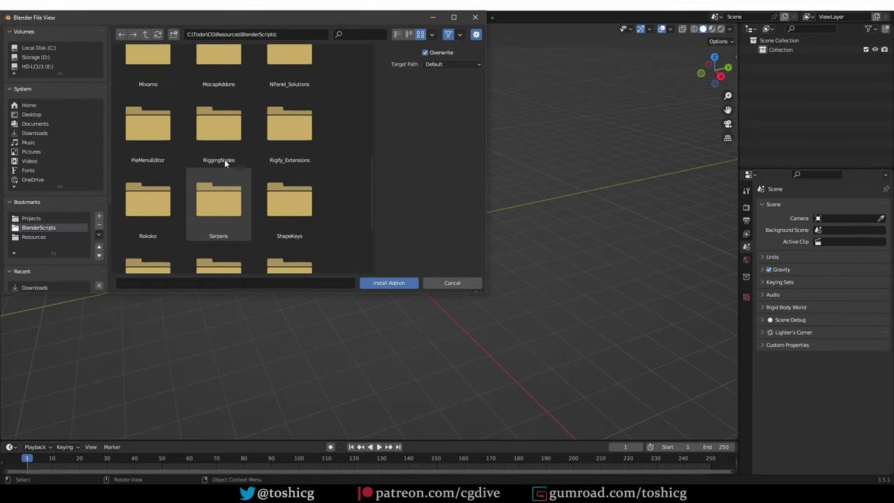
click(314, 227)
double_click(316, 231)
double_click(148, 78)
click(149, 81)
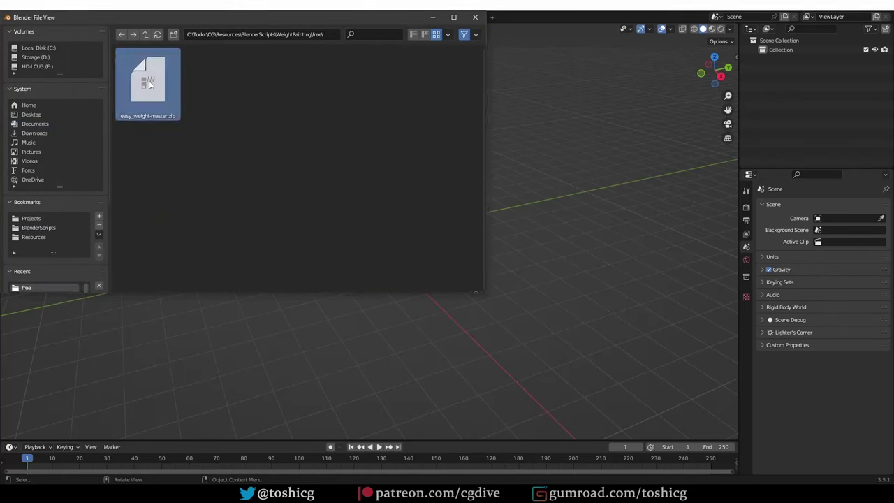
double_click(148, 81)
Step: Check the Easy Weight add-on details, then view the new Vertex Groups specials operations
click(84, 71)
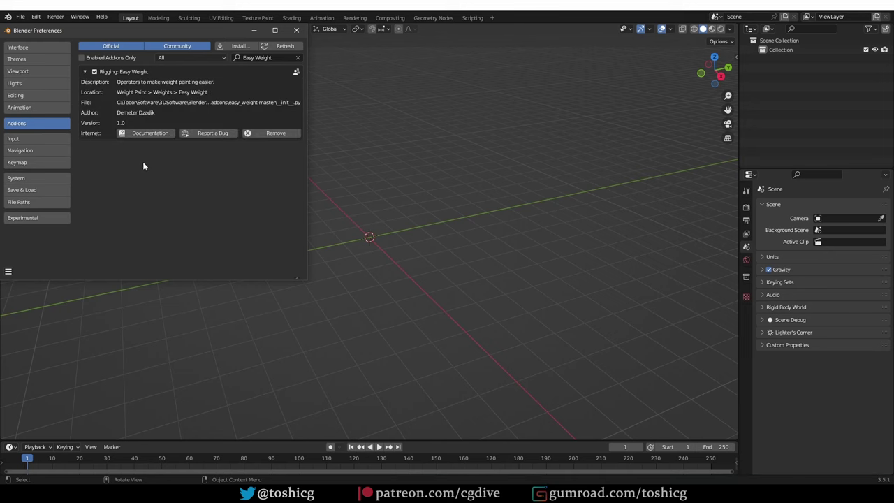
click(296, 30)
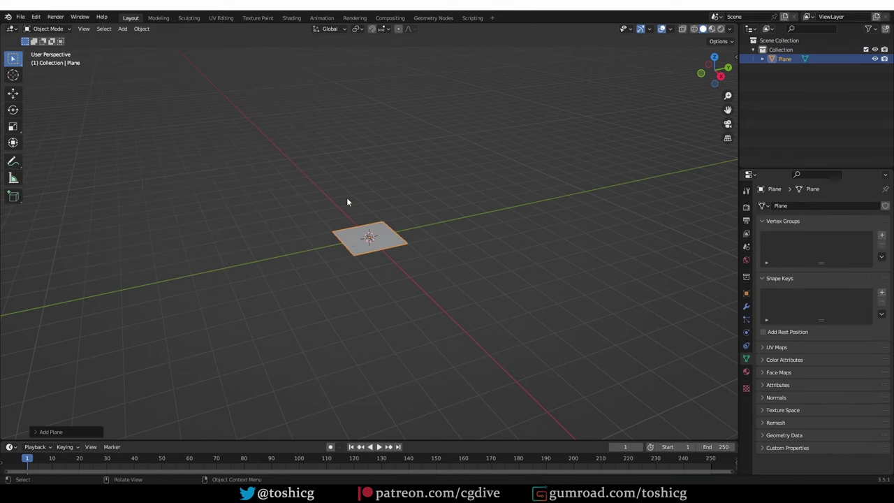
scroll(347, 209, up, 5)
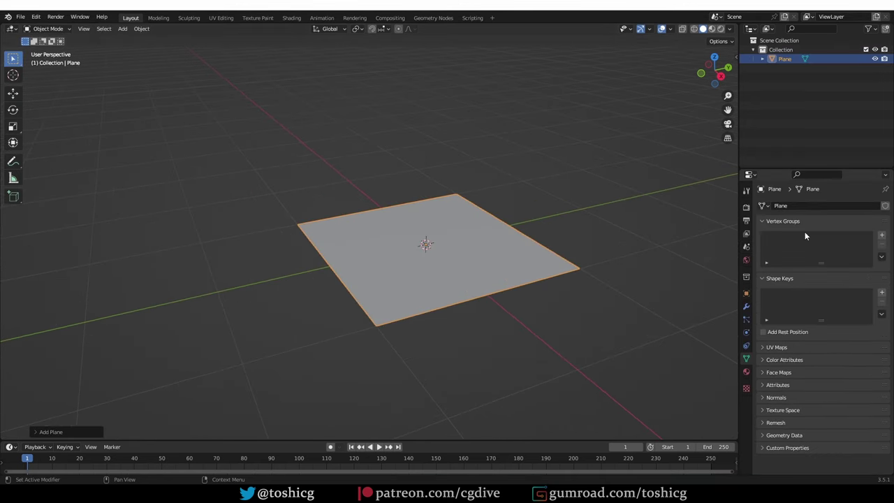
click(882, 256)
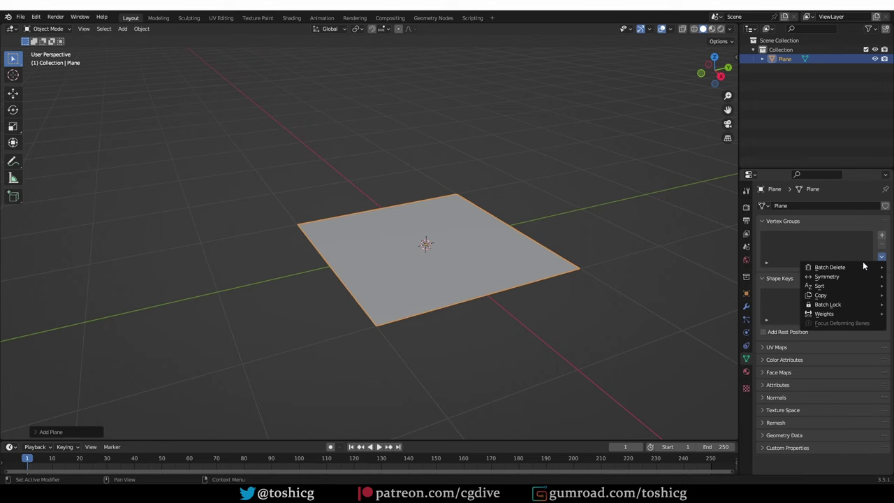
mouse_move(865, 269)
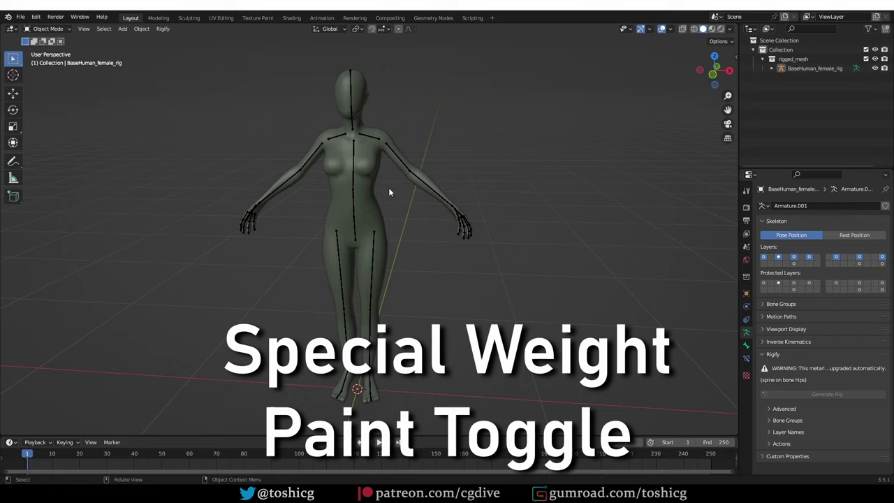
Step: Select the armature and body mesh and switch to Weight Paint mode
click(354, 181)
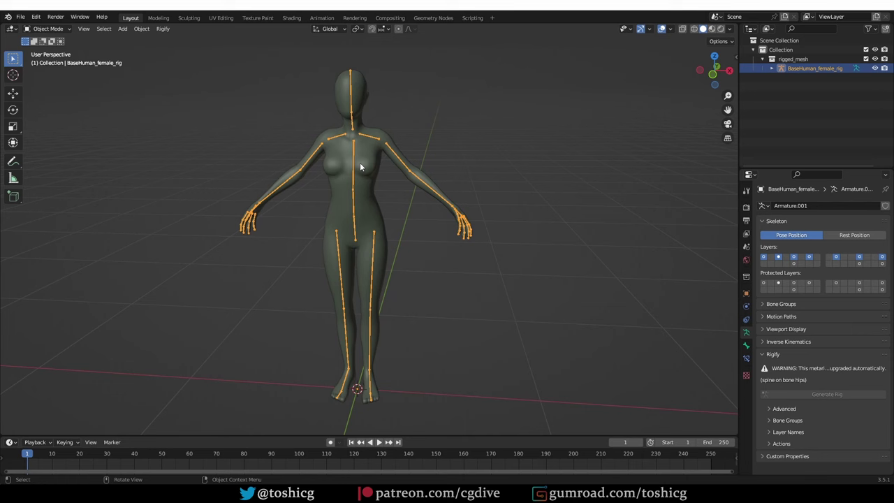
shift+click(360, 167)
click(49, 29)
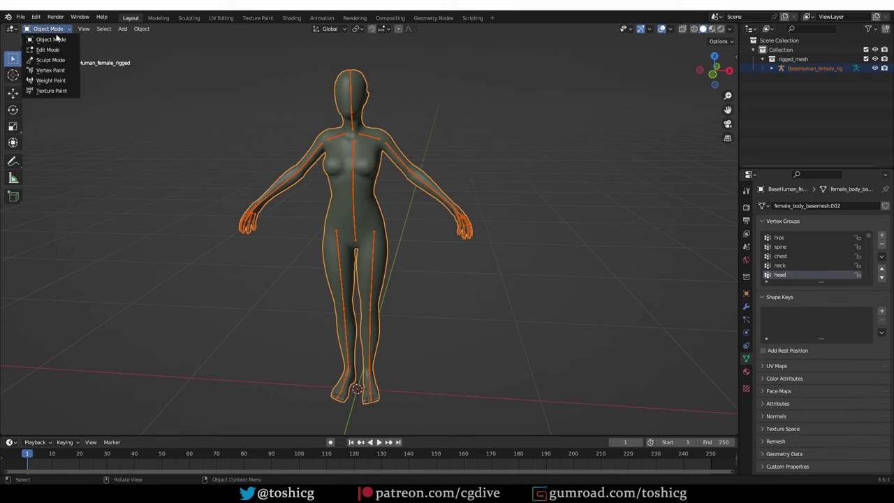
click(50, 81)
Step: Inspect spine, hips, upper_arm.L and shoulder.L weights, then return to Object Mode
ctrl+click(350, 198)
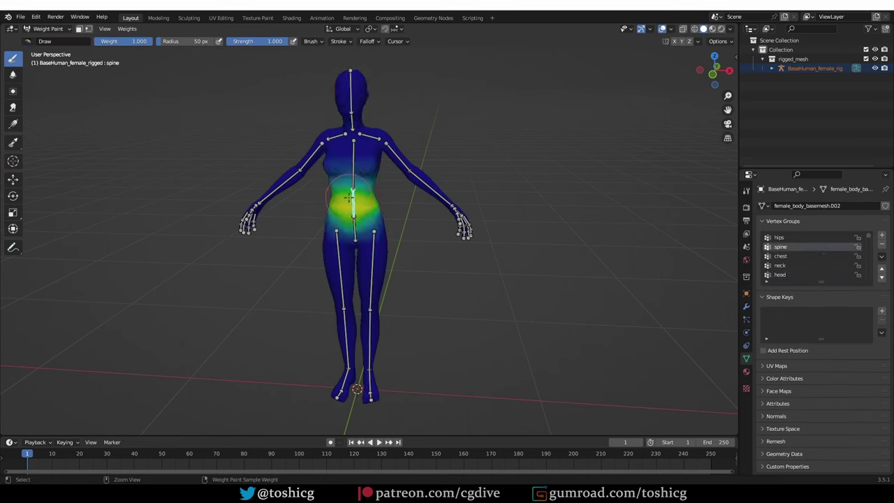
ctrl+click(355, 237)
ctrl+click(403, 158)
ctrl+click(381, 130)
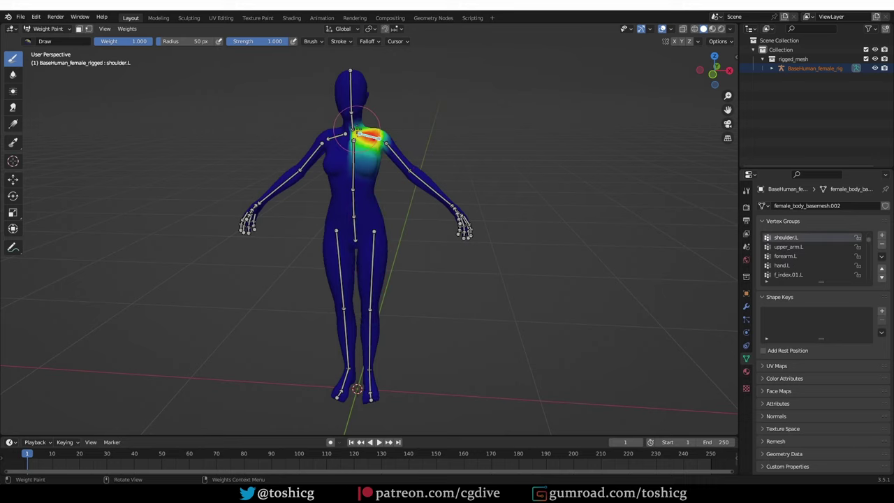
key(ctrl+Tab)
click(291, 158)
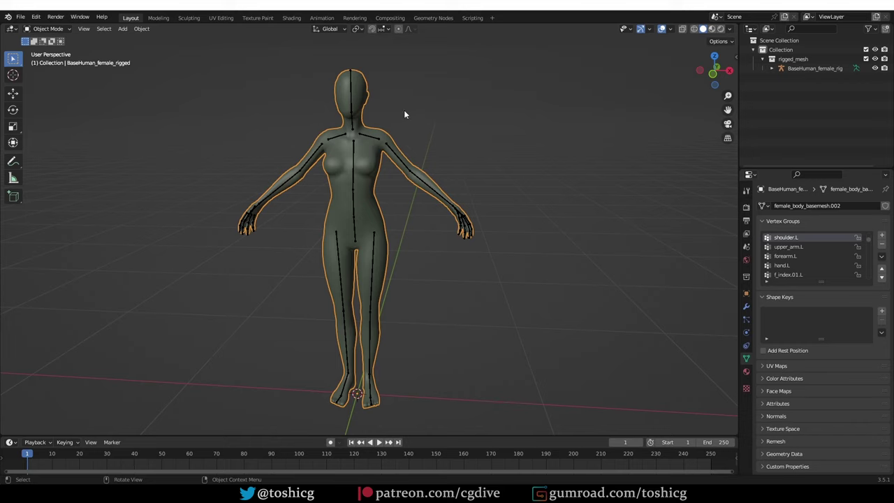
Step: Enter Weight Paint with the add-on's Toggle Weight Paint Mode from a 'weight paint mode' search
key(F3)
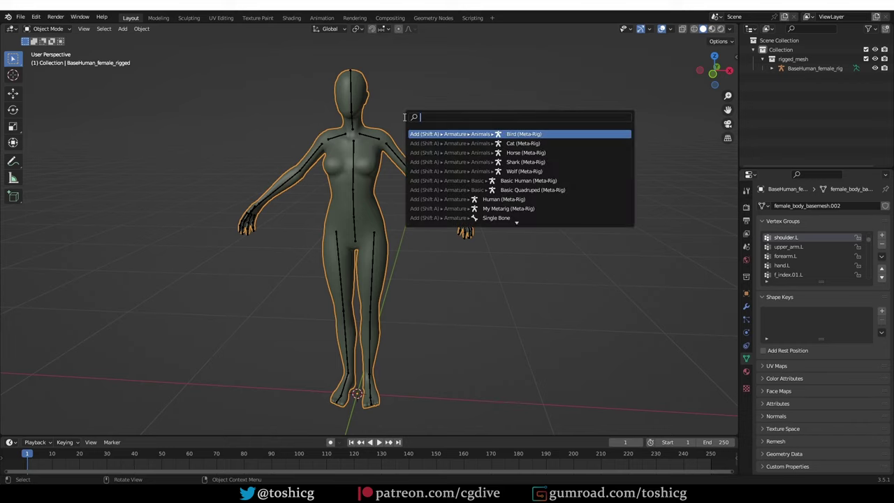
text(weight paint)
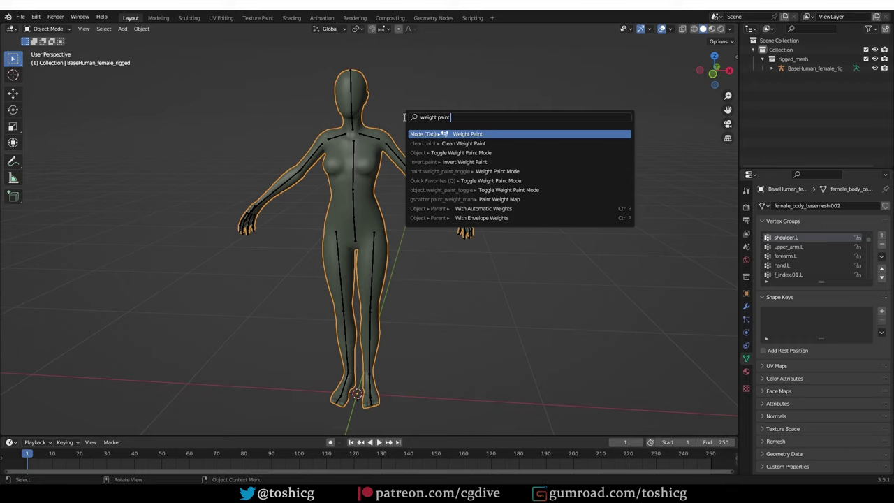
text( mode)
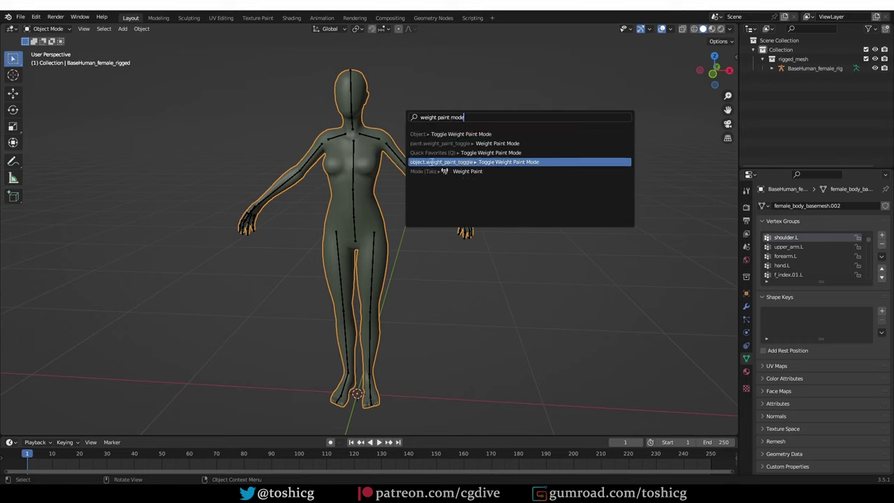
click(505, 162)
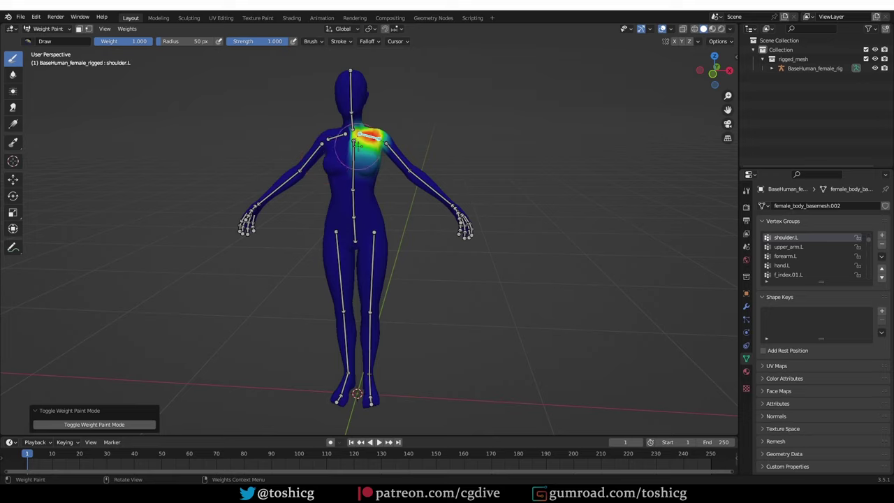
Step: Ctrl-click bones to view hips, chest, head, neck, then upper_arm.L weights
ctrl+click(355, 228)
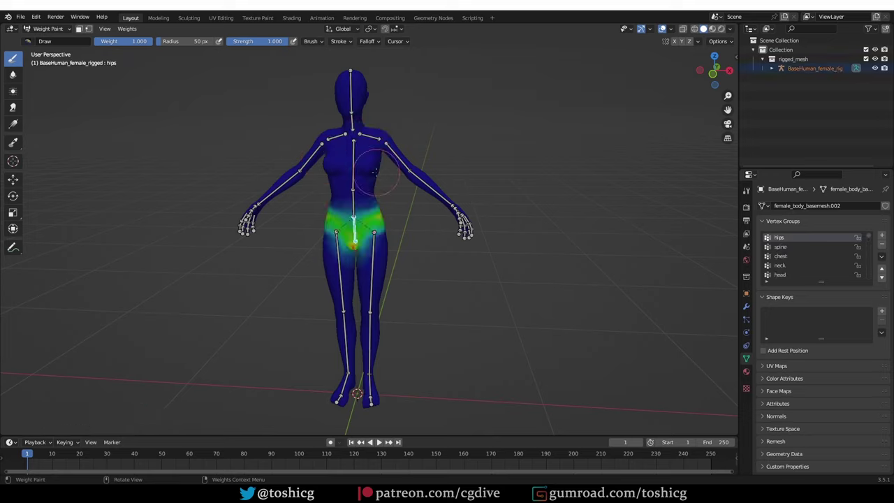
ctrl+click(356, 157)
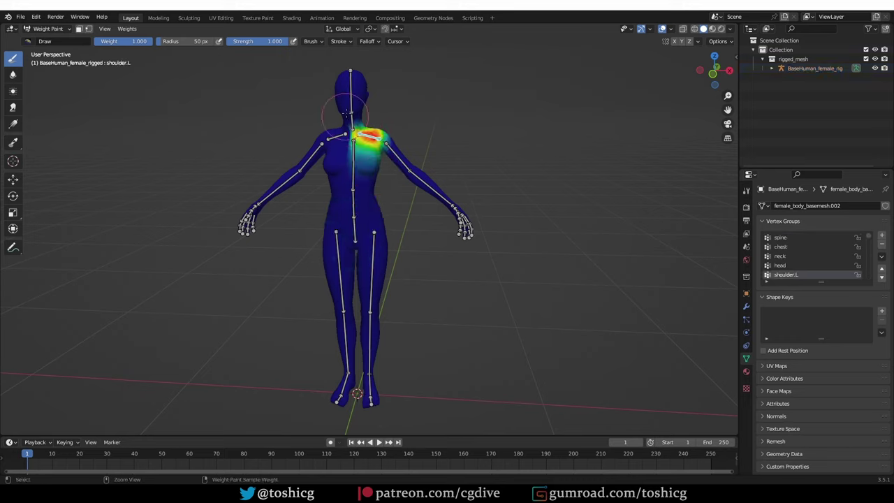
ctrl+click(350, 110)
ctrl+click(351, 123)
ctrl+click(384, 139)
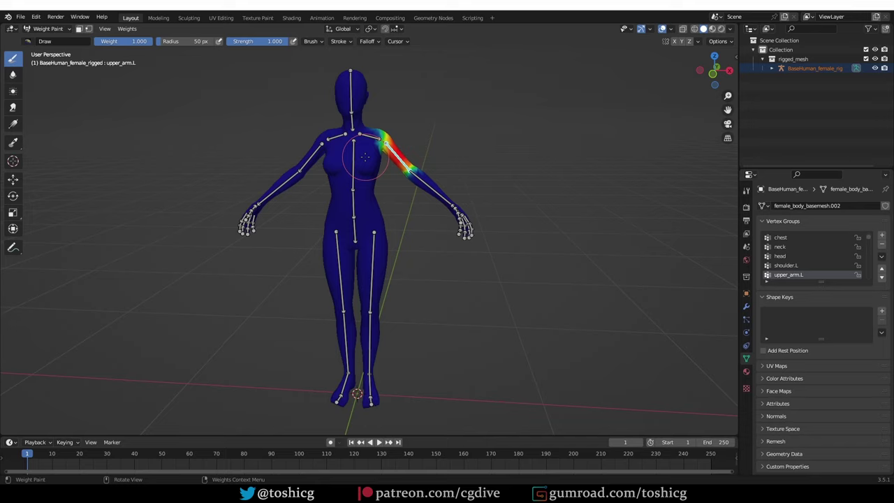
Step: Add Toggle Weight Paint Mode to Quick Favorites from the F3 search results
key(F3)
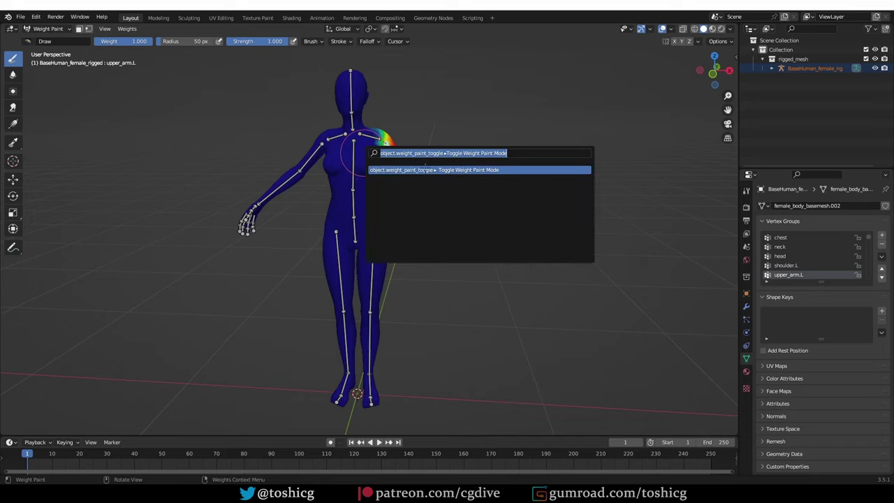
right_click(406, 171)
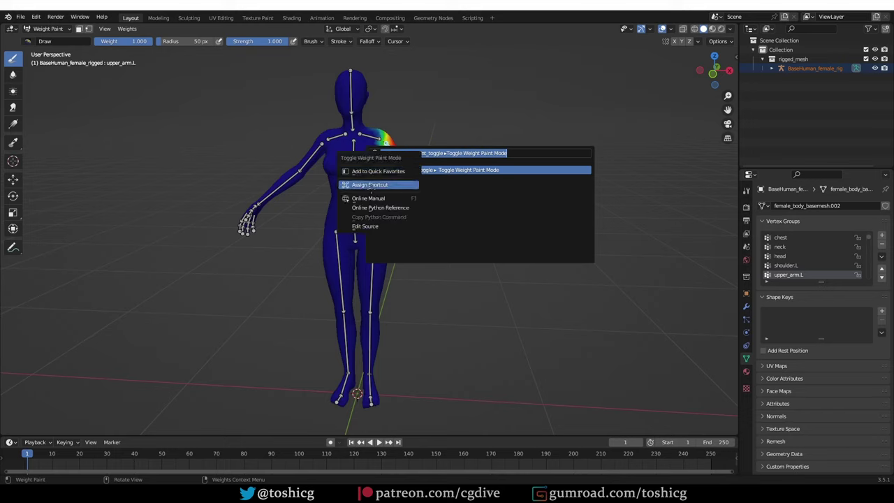
click(389, 172)
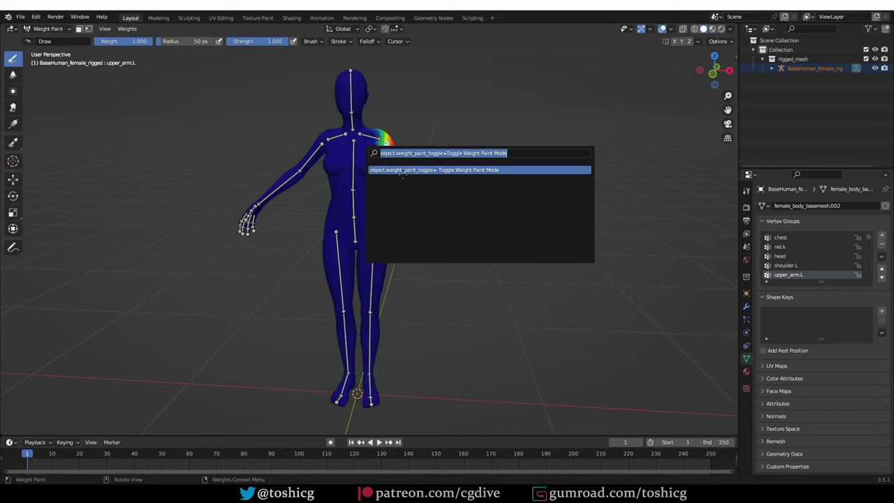
key(BackSpace)
key(Escape)
Step: Use Quick Favorites to enter Weight Paint mode and return to Object Mode
key(q)
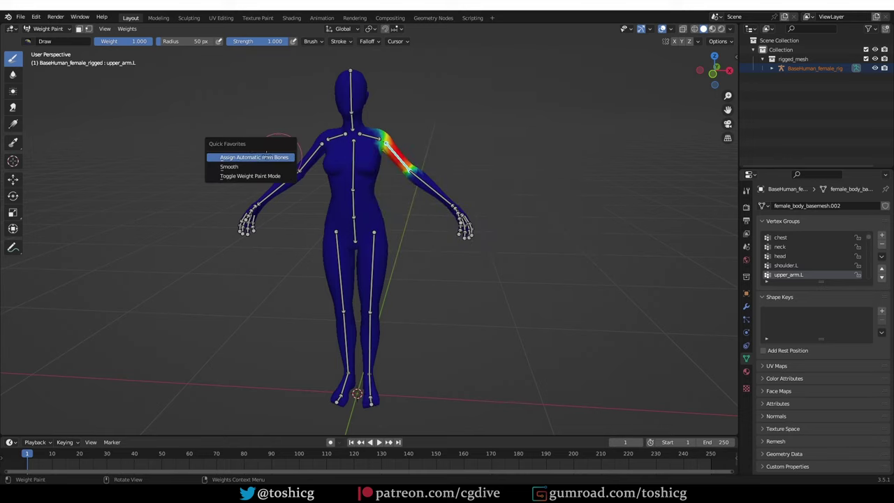
click(273, 176)
key(q)
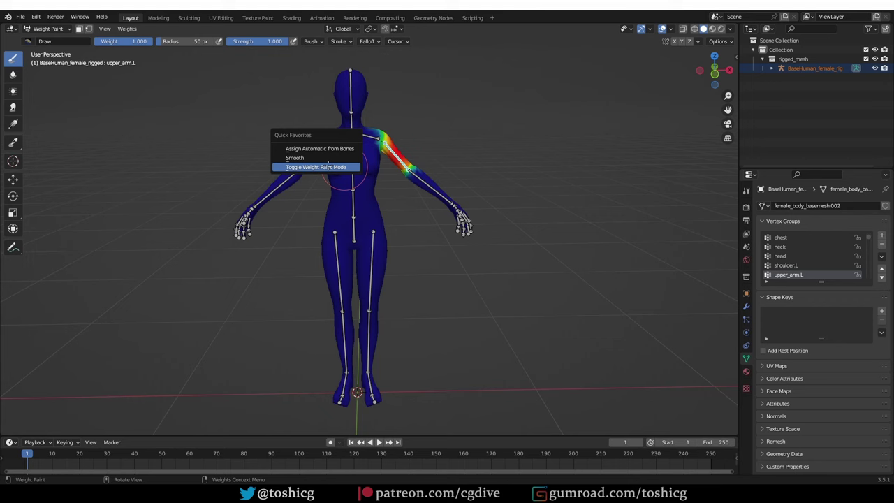
click(343, 167)
middle_drag(336, 180, 333, 174)
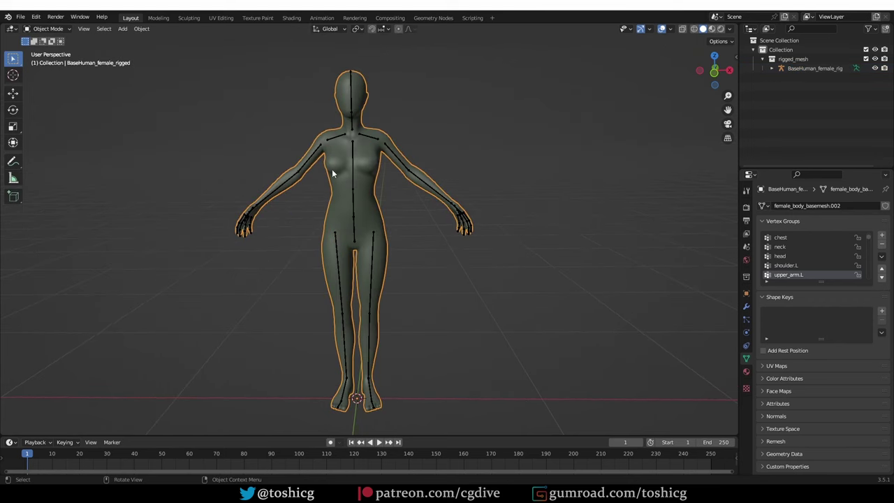
Step: Add Toggle Weight Paint Mode to the empty Object Mode Quick Favorites too
key(q)
key(F3)
right_click(348, 172)
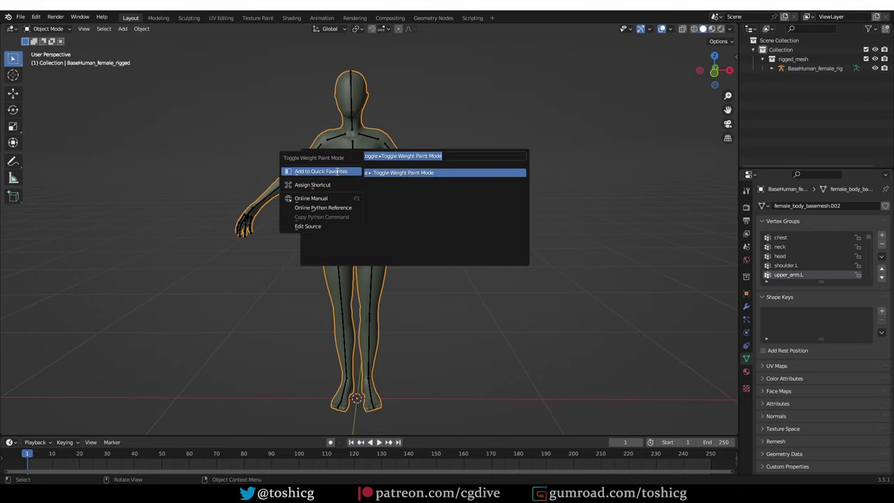
click(347, 172)
Step: Toggle between Weight Paint and Object Mode twice using Quick Favorites
key(q)
click(235, 130)
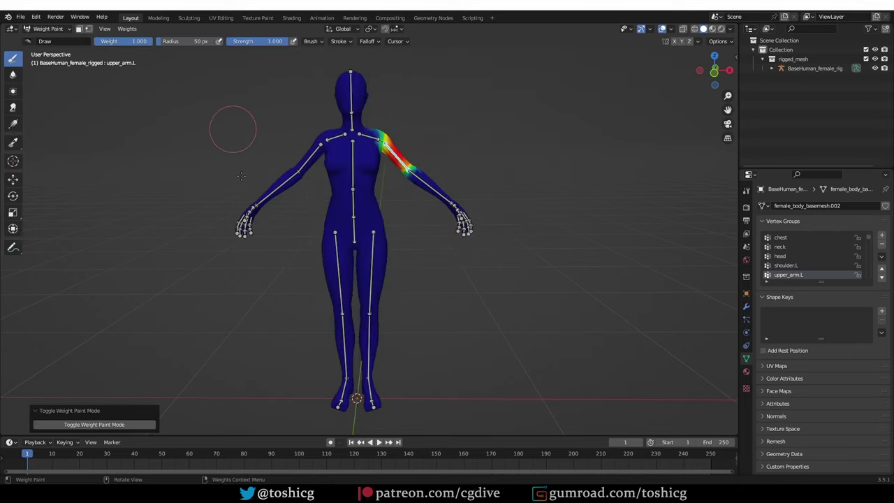
key(q)
click(228, 166)
key(q)
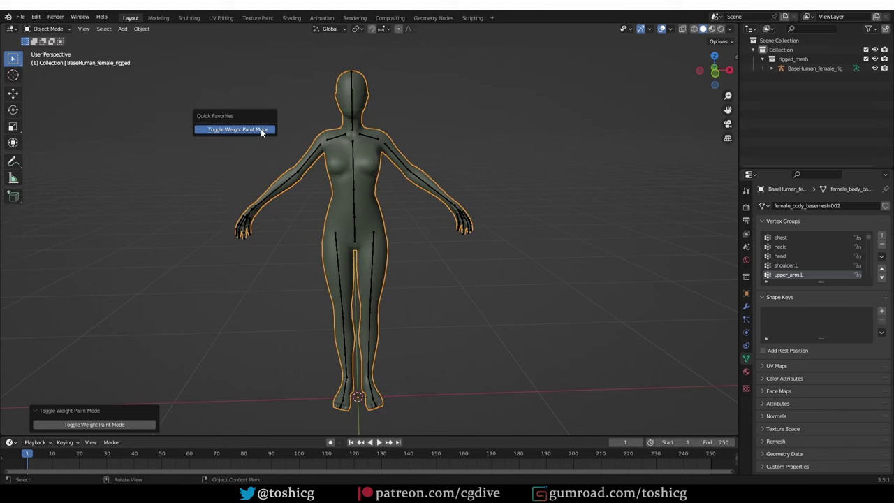
click(266, 111)
key(q)
click(270, 154)
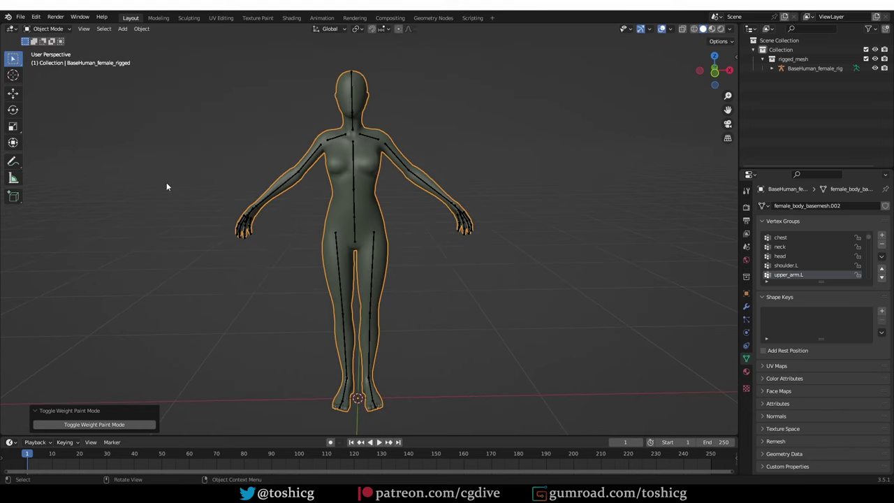
Step: Hide the rig, select the body mesh, and enter Weight Paint from Quick Favorites
click(357, 202)
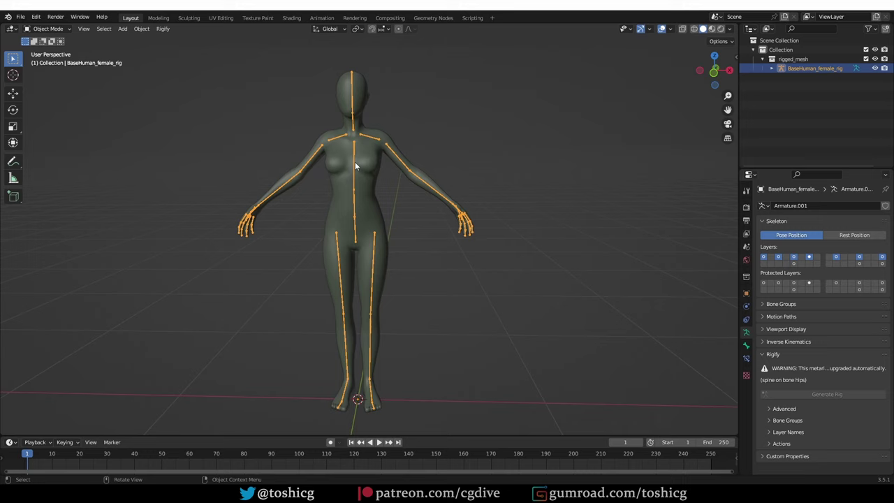
key(h)
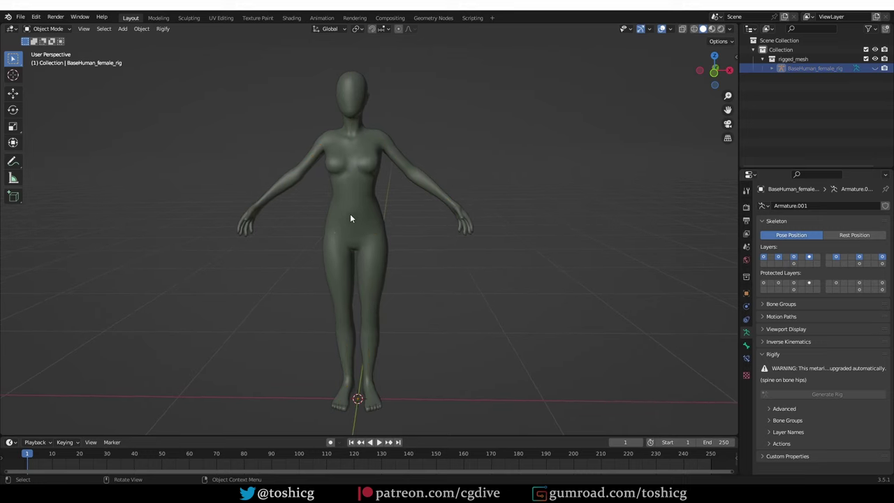
click(334, 212)
key(q)
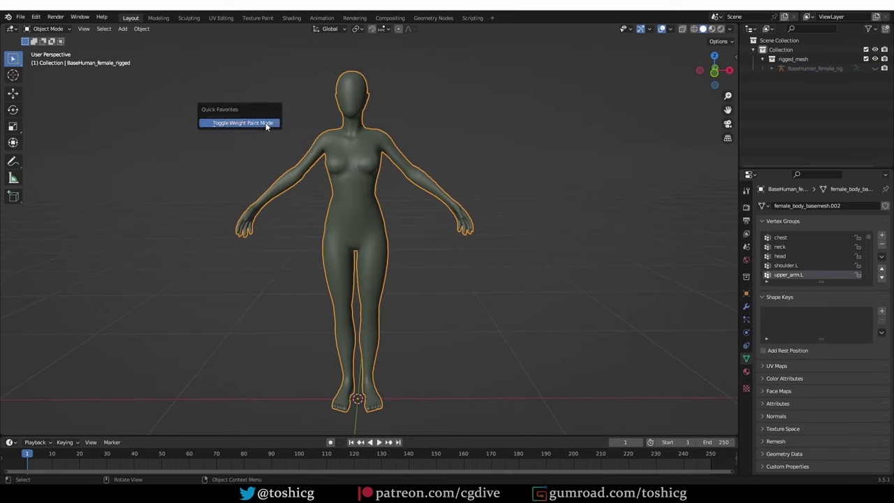
key(q)
key(q)
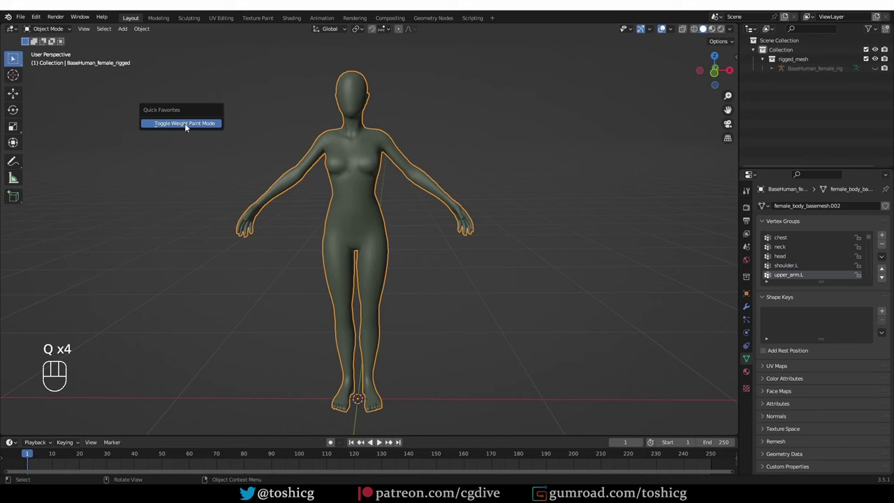
click(185, 123)
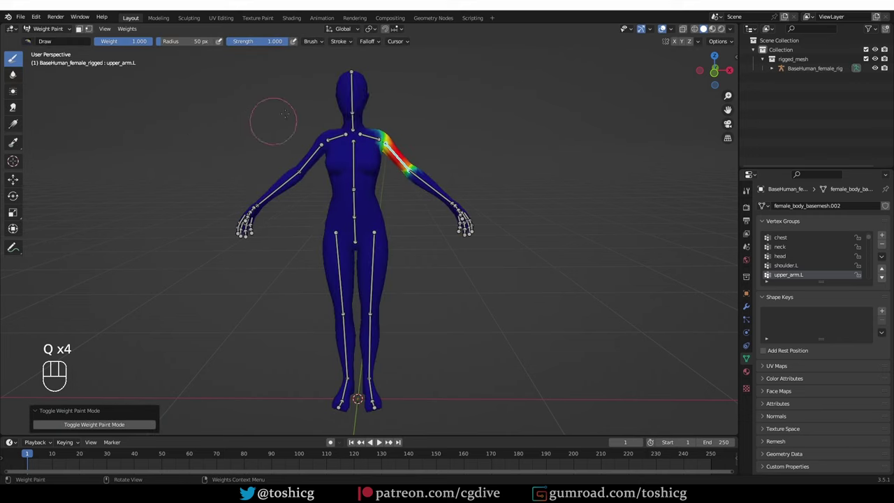
Step: Ctrl-click bones through head and shoulder.L to show the chest group's weights
ctrl+click(343, 83)
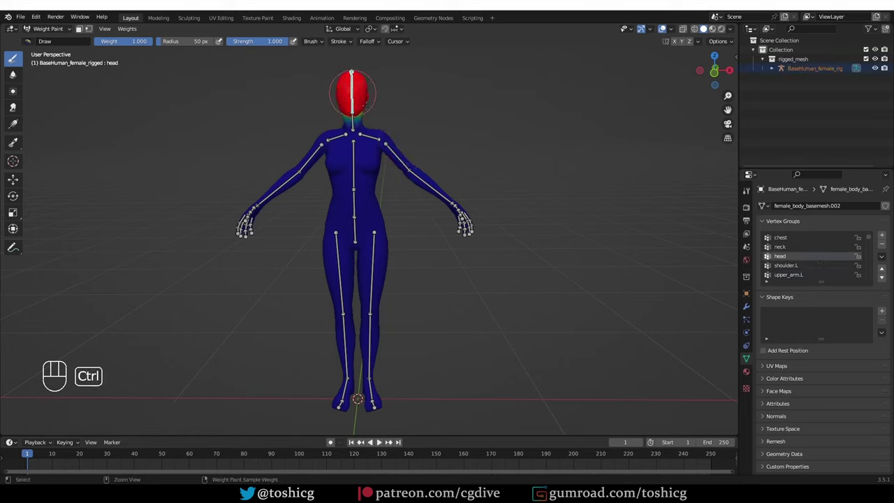
ctrl+click(369, 141)
ctrl+click(335, 171)
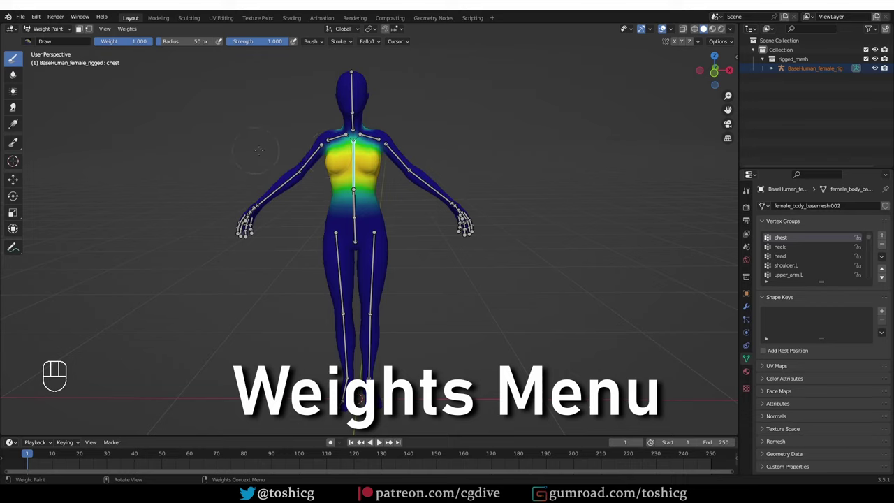
Step: Open the Custom Weight Paint Context Menu via a 'custom weight pai' search and move it aside
key(F3)
key(BackSpace)
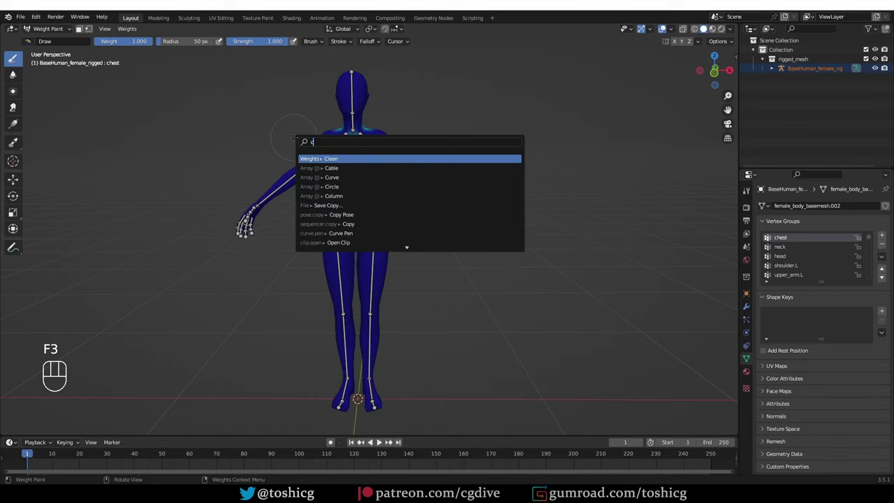
text(custom weight pai)
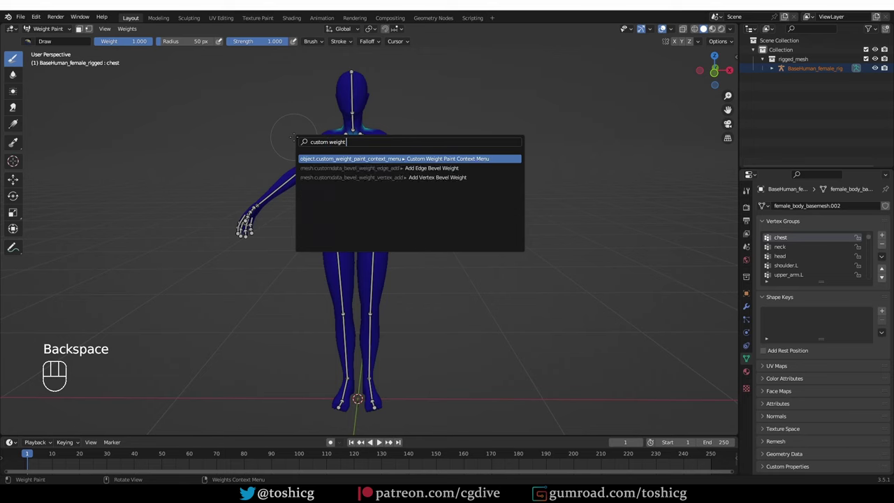
click(422, 159)
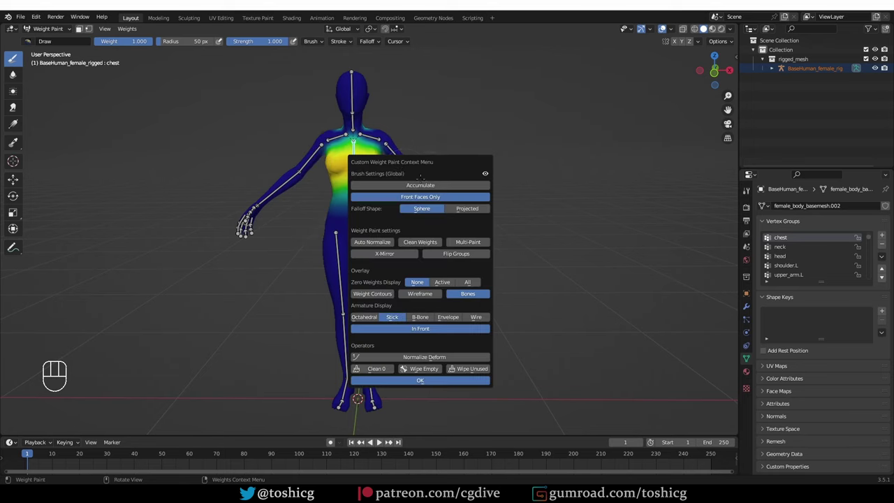
mouse_move(422, 160)
mouse_down()
mouse_move(284, 96)
mouse_move(227, 92)
mouse_up()
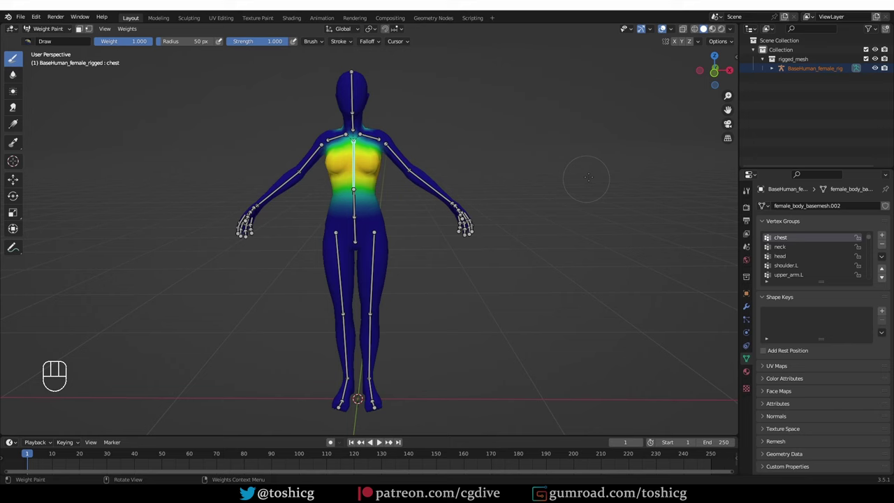
Step: Open the sidebar, review the overlay, Weights and vertex group menus, then search again
key(n)
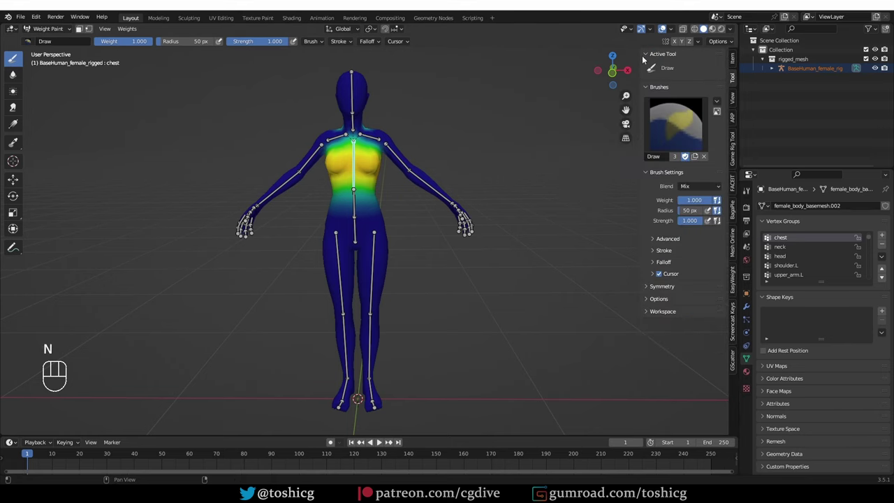
click(670, 29)
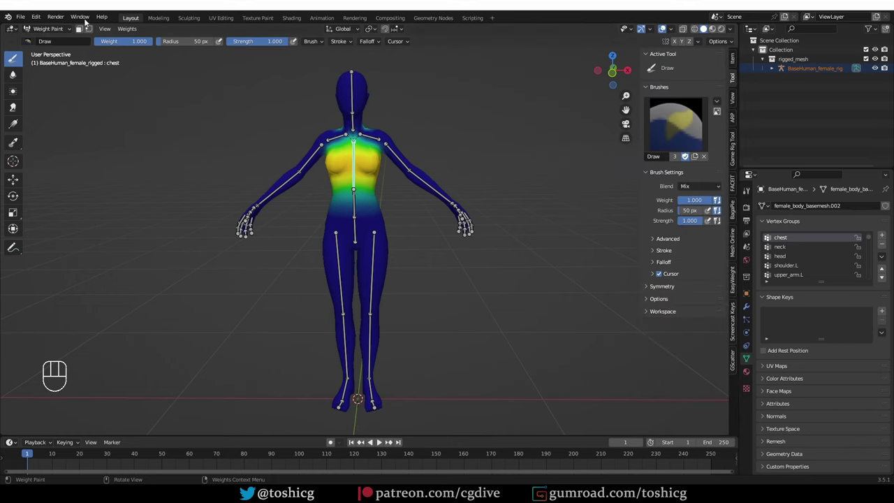
click(128, 29)
click(882, 256)
key(F3)
key(F3)
key(F3)
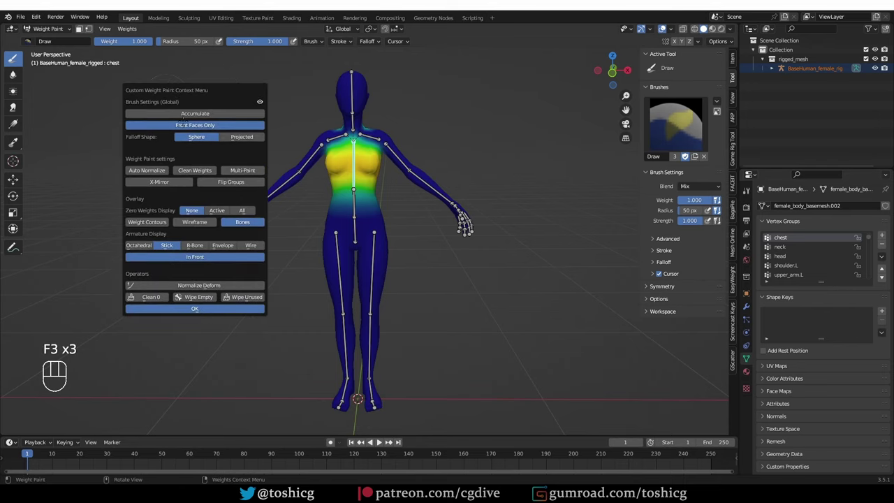
Step: Add the Custom Weight Paint Context Menu to Quick Favorites and open it from there
key(F3)
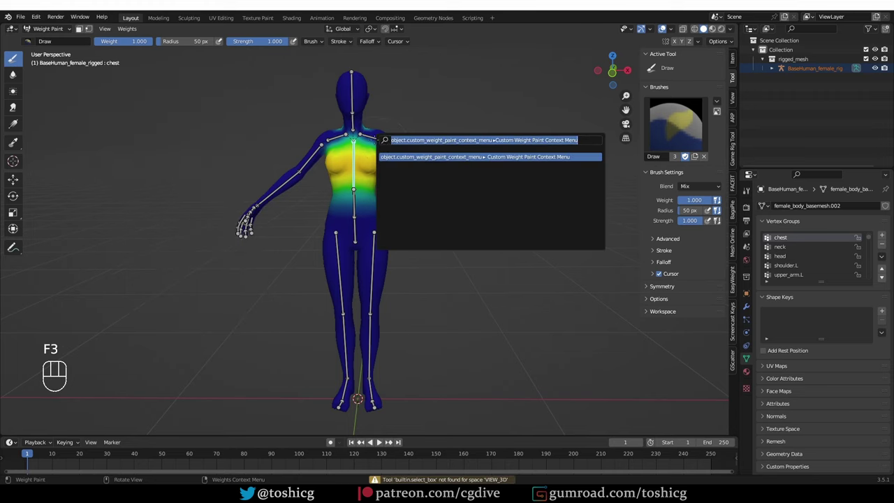
right_click(415, 157)
click(407, 158)
key(q)
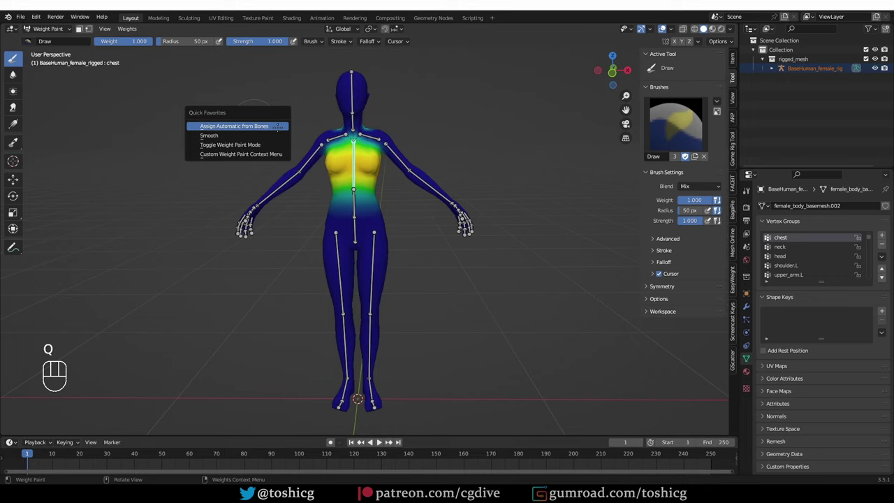
click(265, 154)
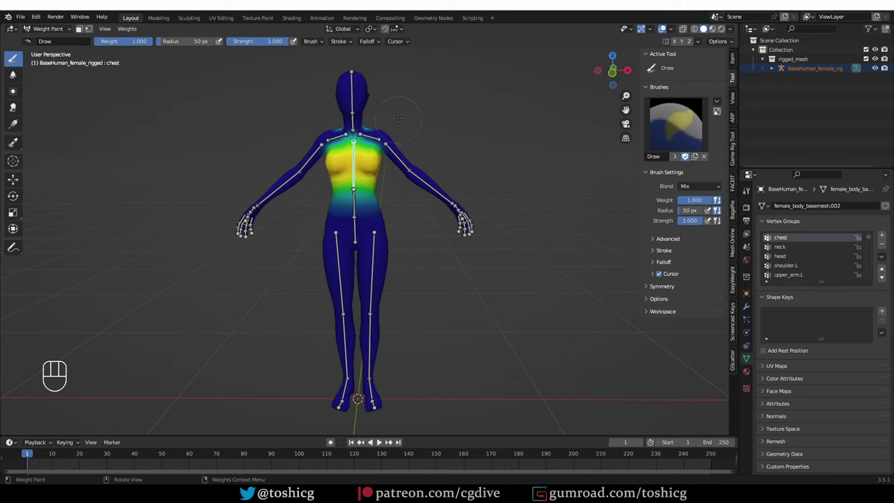
Step: Try assigning a shortcut to the Custom Weight Paint Context Menu from search
key(F3)
right_click(417, 132)
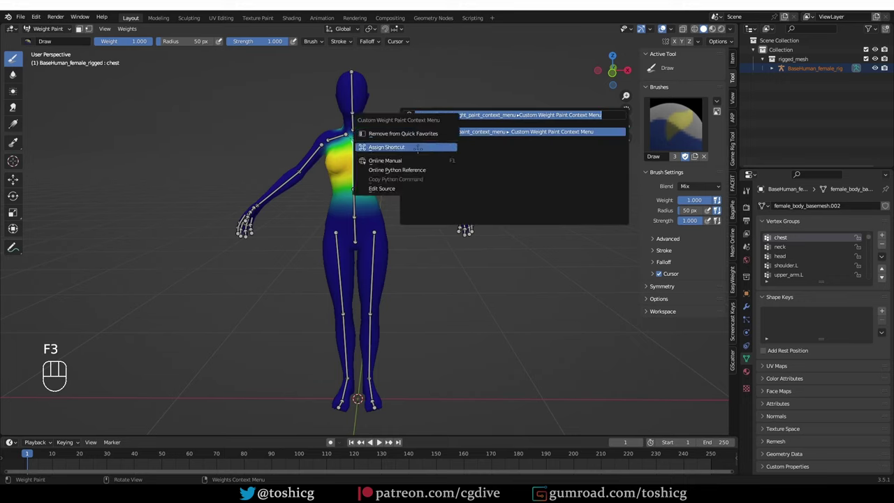
click(418, 147)
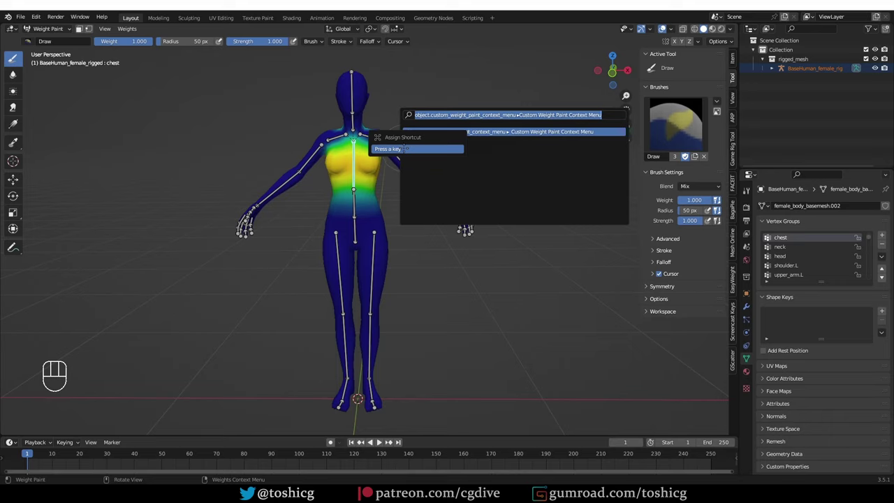
key(w)
key(Escape)
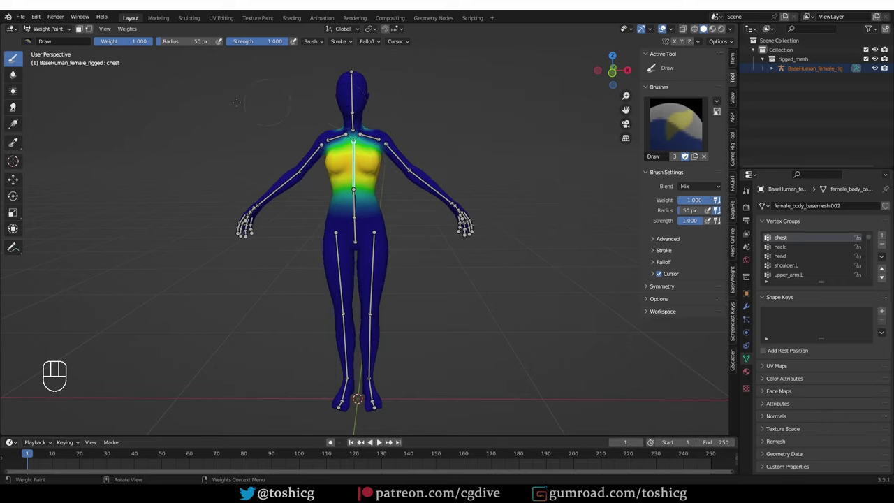
Step: Test W as the menu shortcut, run the menu from search, and check modifier hints
key(w)
key(w)
key(w)
key(w)
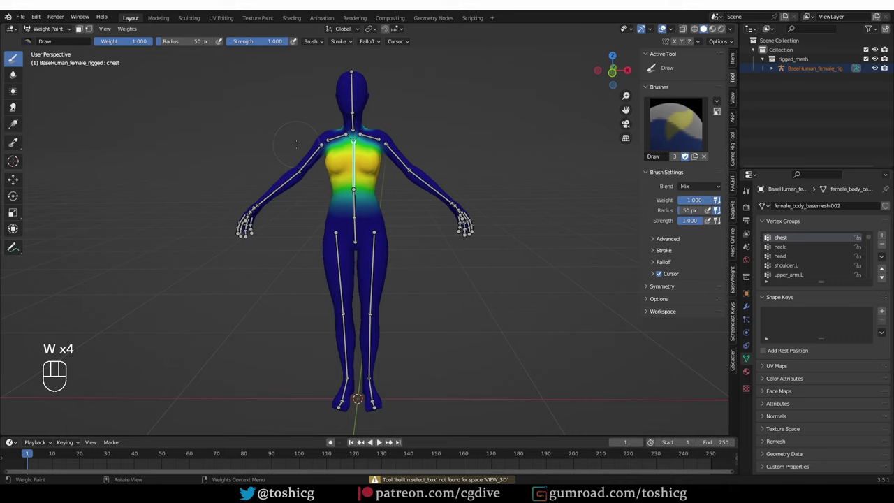
key(F3)
right_click(405, 162)
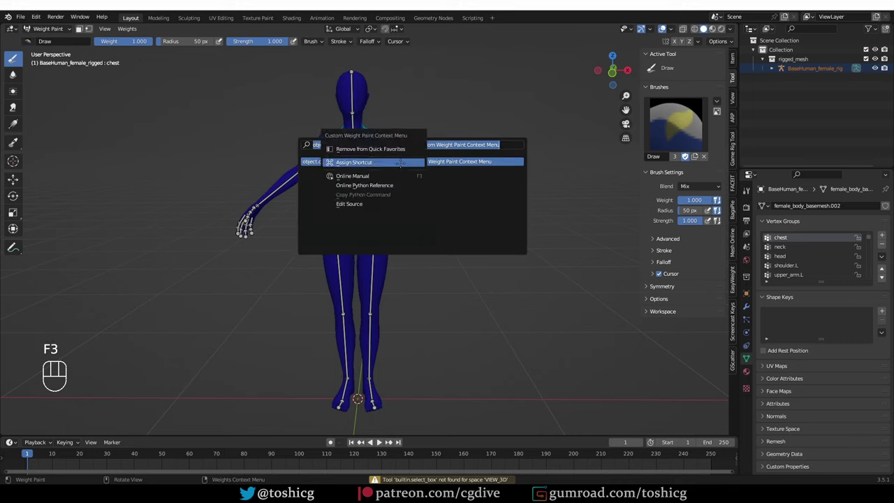
click(405, 162)
key(w)
key(w)
key(w)
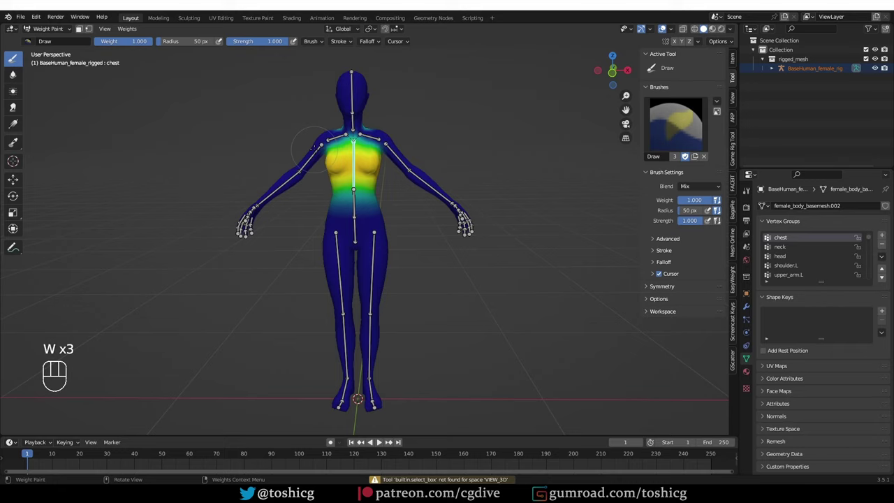
key(ctrl+alt)
key(ctrl+alt)
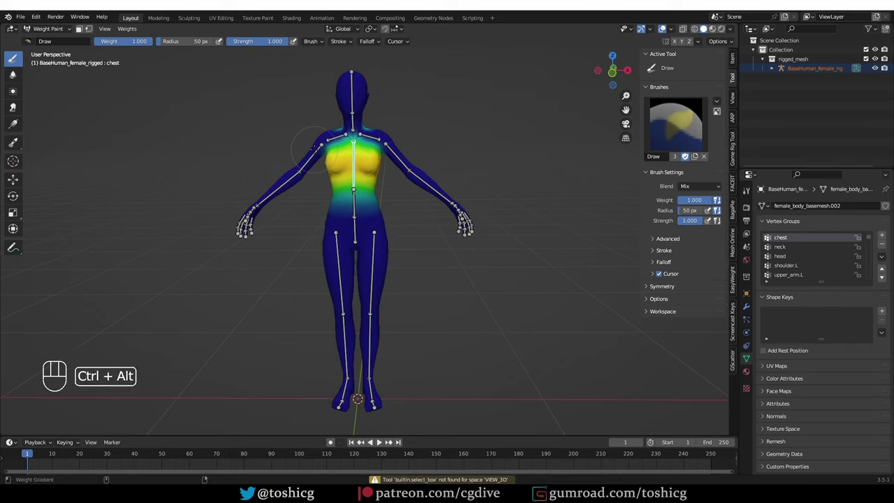
Step: Find the Weight Paint (Global) section in the Preferences Keymap settings
click(35, 16)
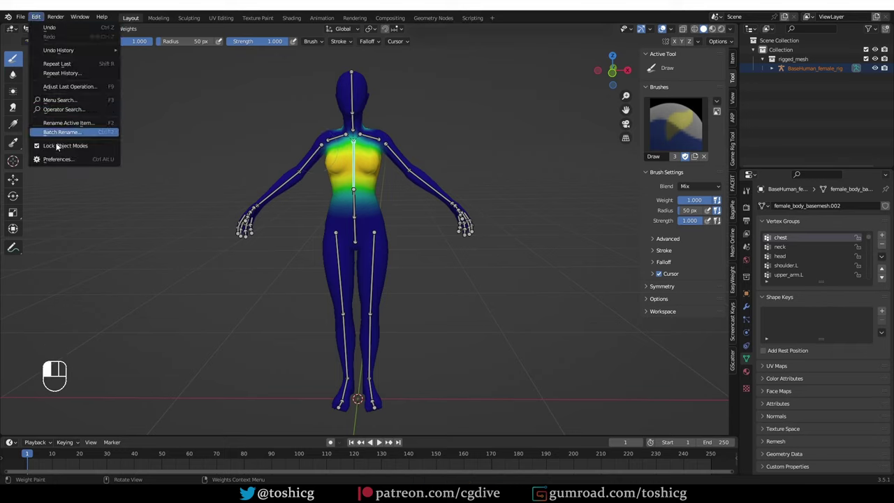
click(56, 159)
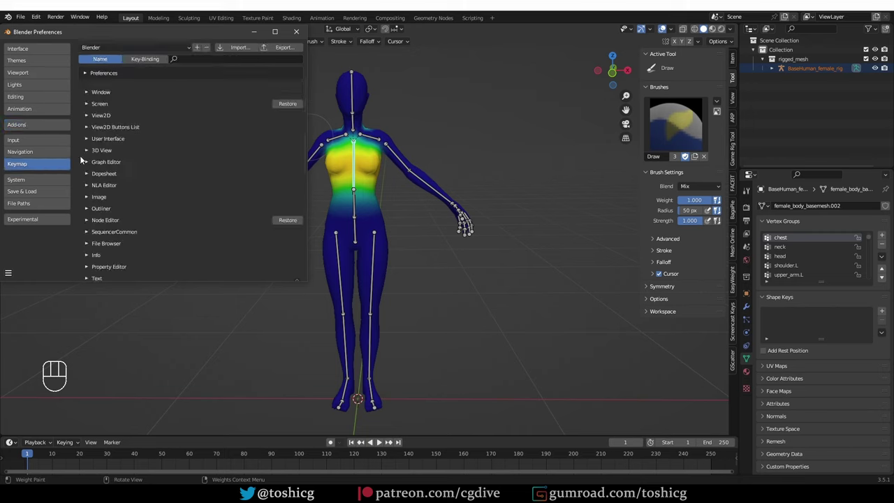
click(86, 150)
scroll(94, 161, down, 2)
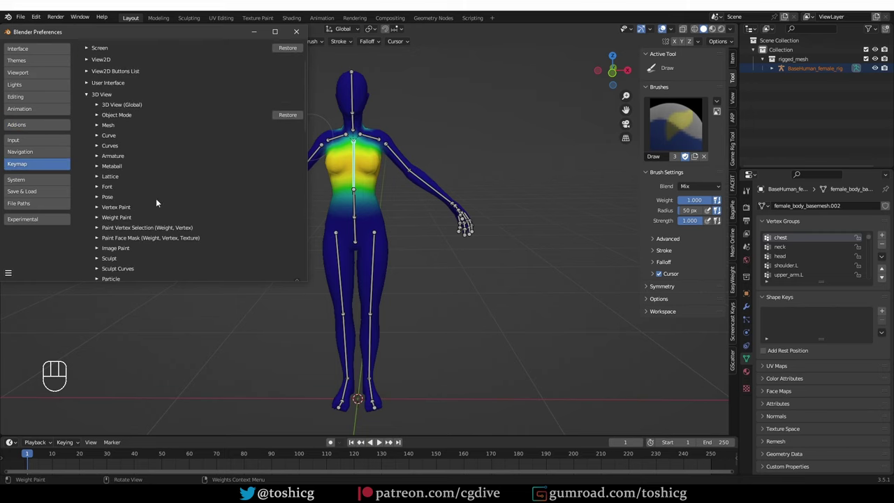
scroll(133, 182, down, 2)
click(96, 158)
scroll(105, 161, down, 1)
click(115, 134)
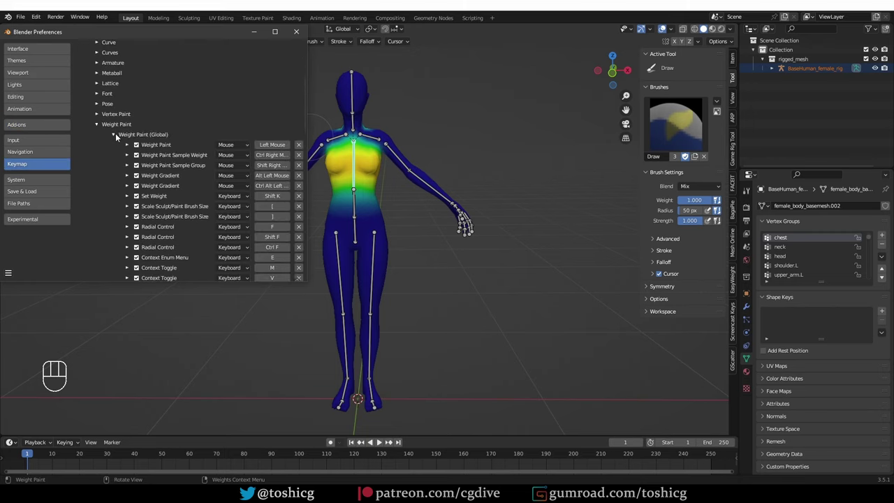
scroll(126, 140, down, 6)
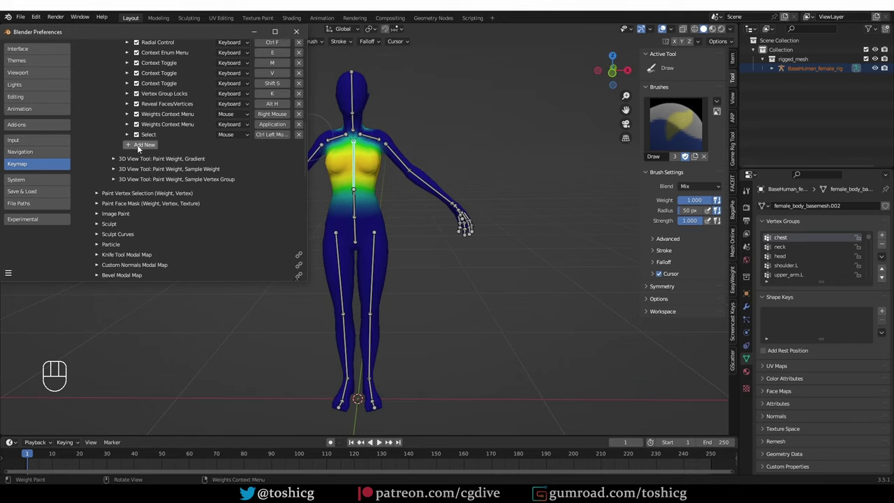
Step: Add a keymap entry for object.custom_weight_paint_context_menu and begin setting its key
click(143, 145)
click(127, 147)
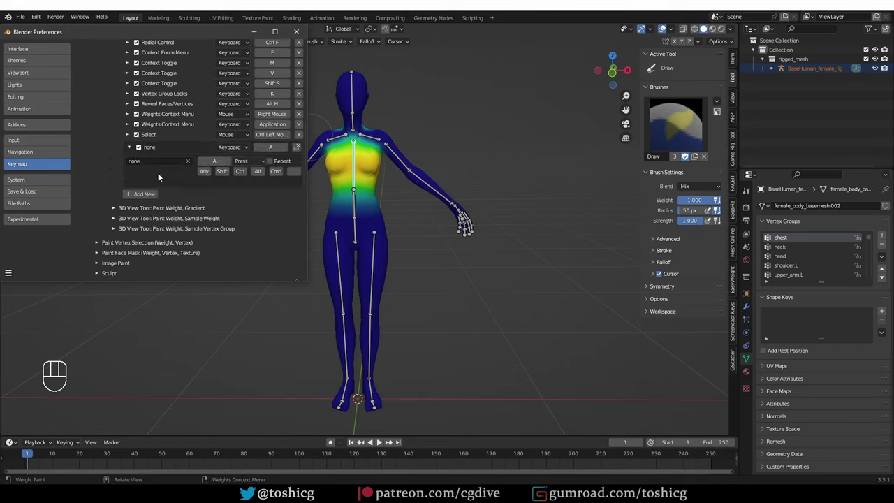
click(144, 161)
text(c)
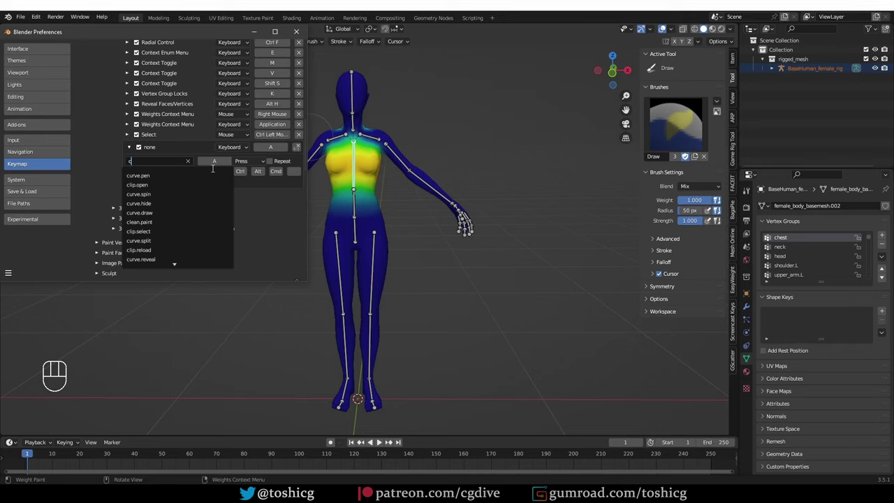
text(ustom_weigh)
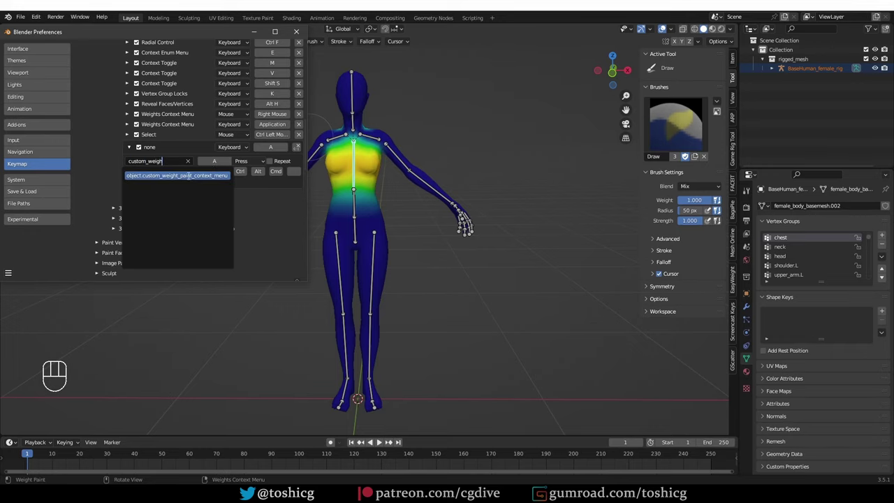
click(189, 175)
click(214, 161)
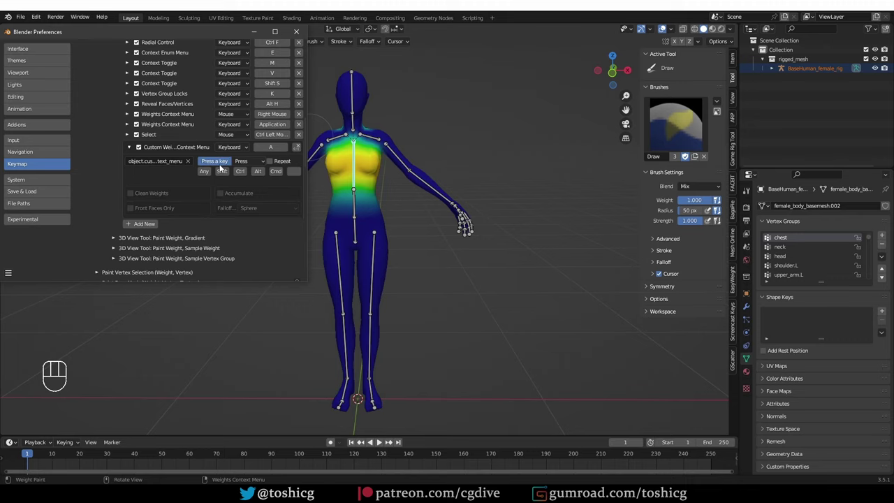
Step: Bind the menu to W, close Preferences, and open the menu with W
key(w)
click(296, 32)
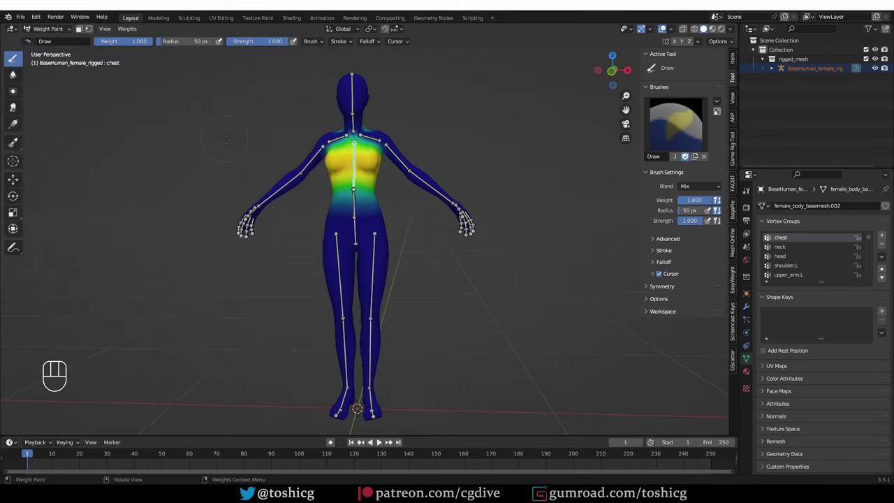
key(w)
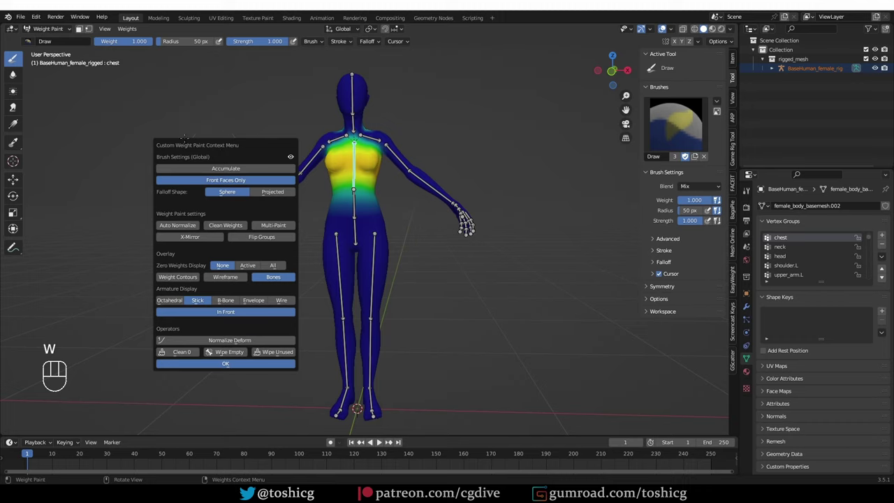
drag(217, 149, 198, 114)
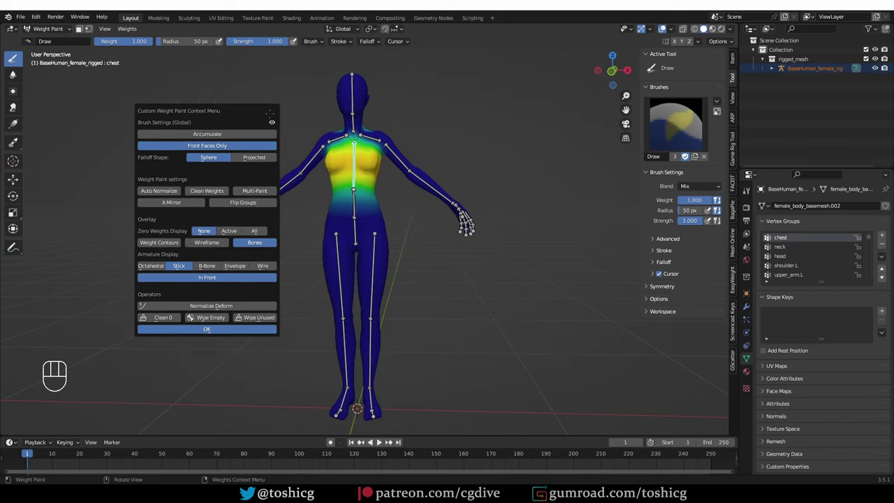
Step: Expand the brush's Advanced, Falloff, Symmetry and Options panels in the sidebar
click(668, 238)
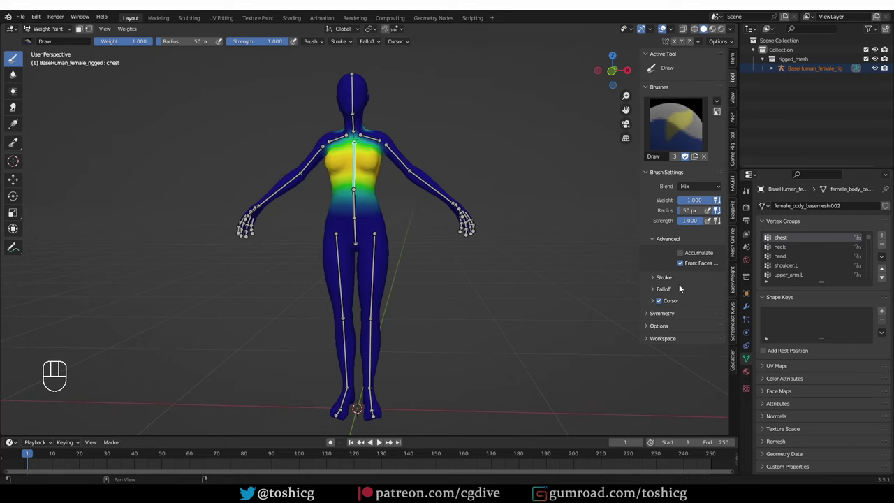
click(664, 289)
scroll(671, 231, down, 2)
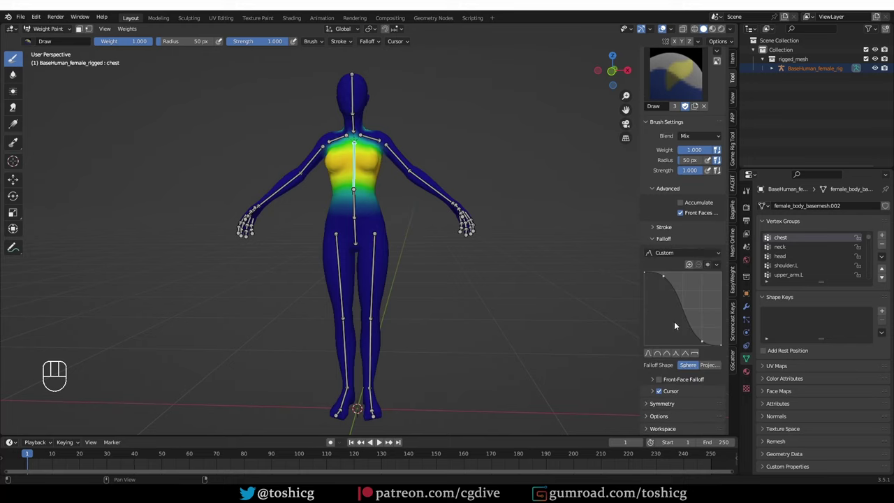
click(682, 404)
scroll(675, 399, down, 3)
click(675, 413)
scroll(675, 405, down, 1)
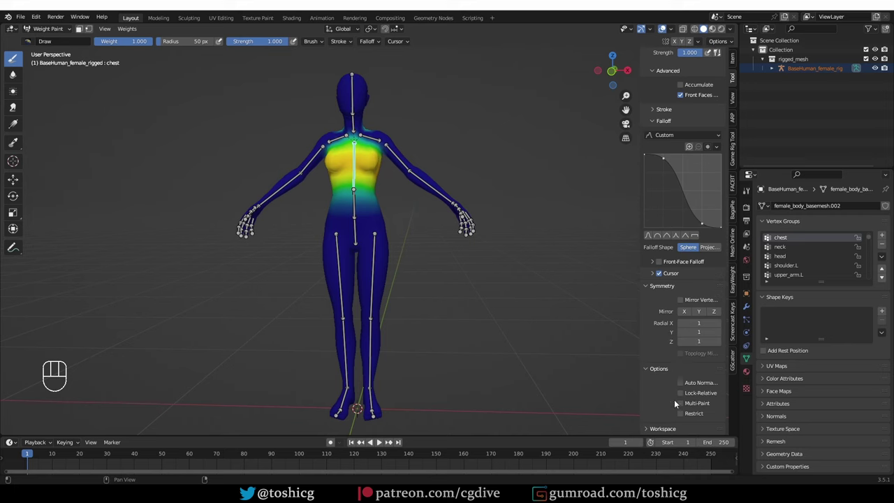
Step: Open the custom menu with W and enable Accumulate for all brushes
key(w)
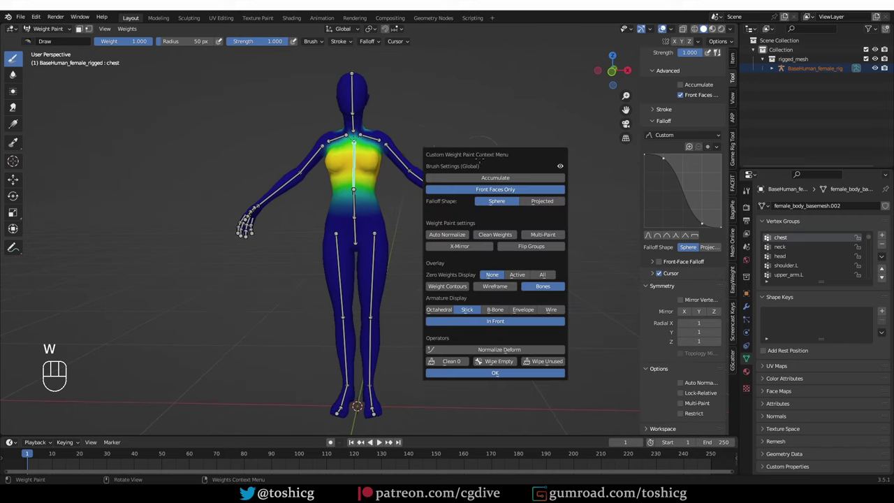
drag(480, 159, 377, 103)
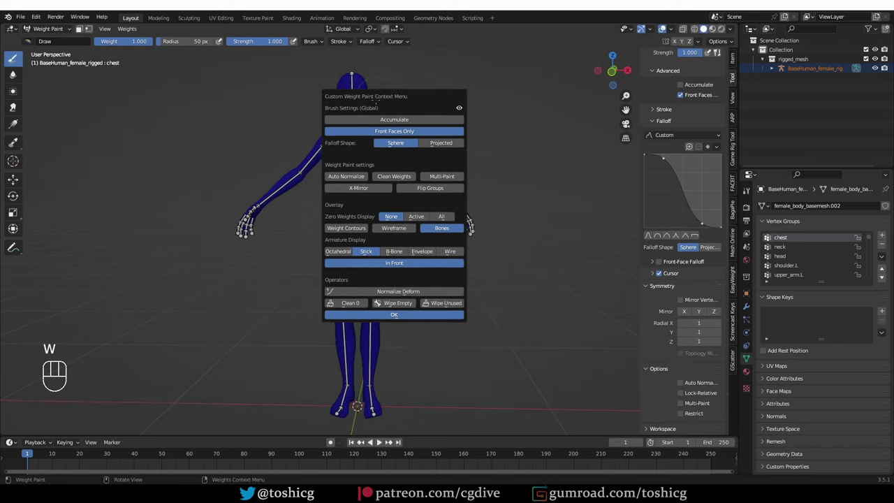
click(413, 120)
Step: In the W menu, turn Accumulate off, keep Sphere falloff, enable Auto Normalize, leave Multi-Paint off
key(w)
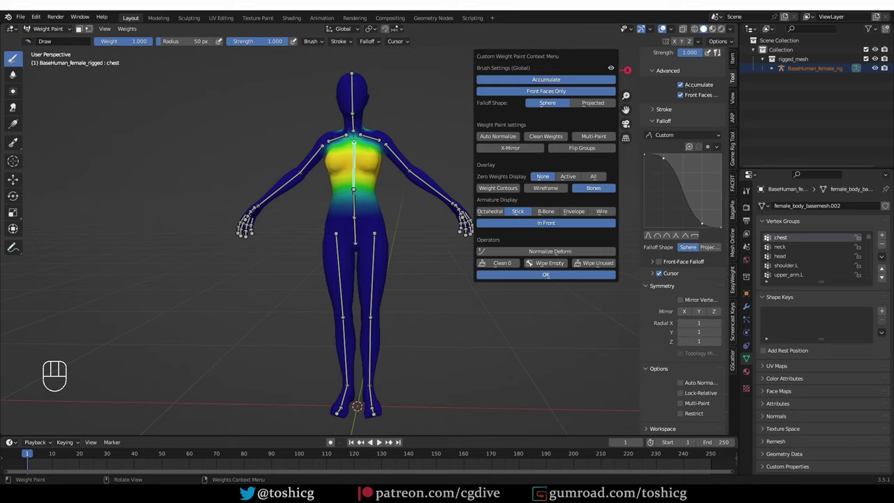
click(556, 80)
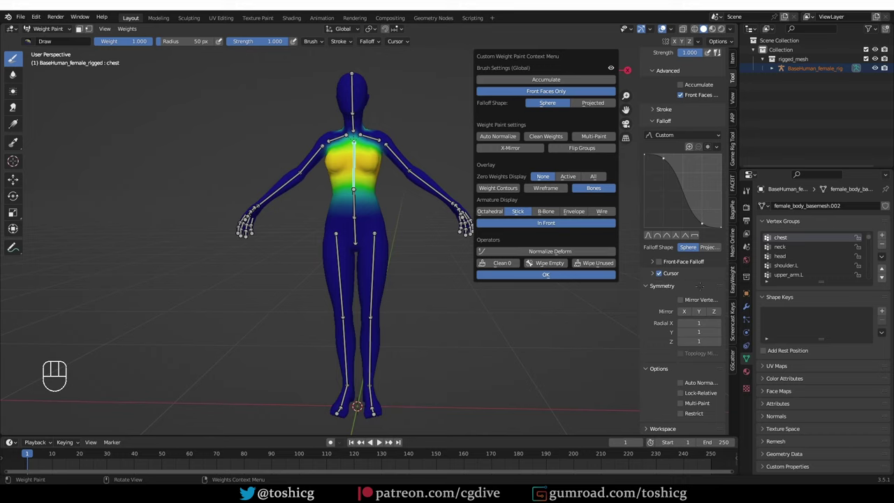
click(591, 103)
click(543, 104)
click(498, 137)
click(594, 136)
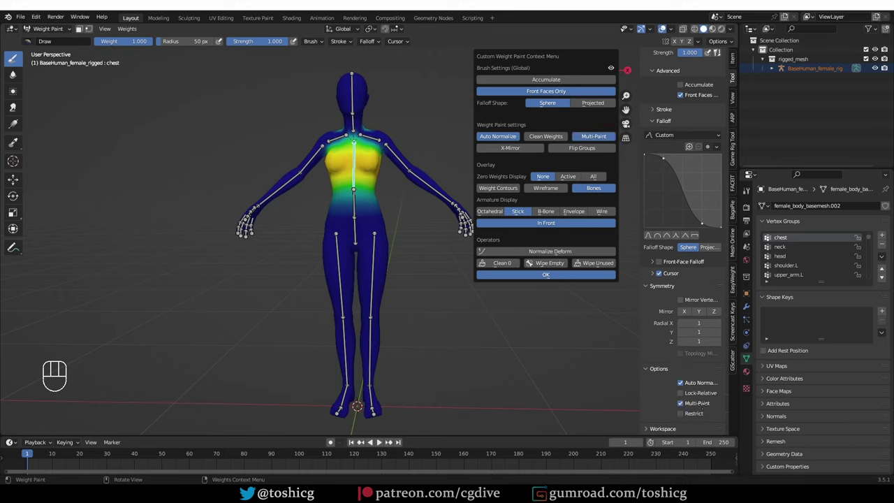
click(593, 137)
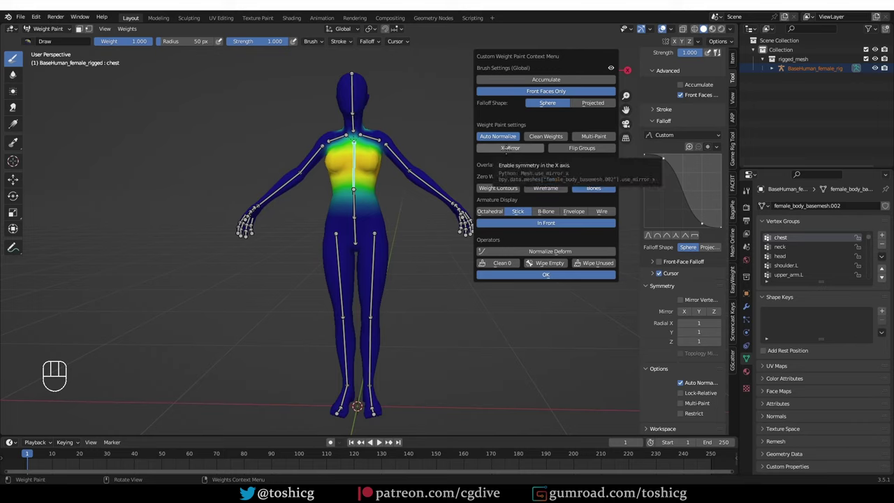
Step: Enable vertex group flipping and X-axis mirroring in the tool settings, widening the panel
click(680, 299)
click(685, 311)
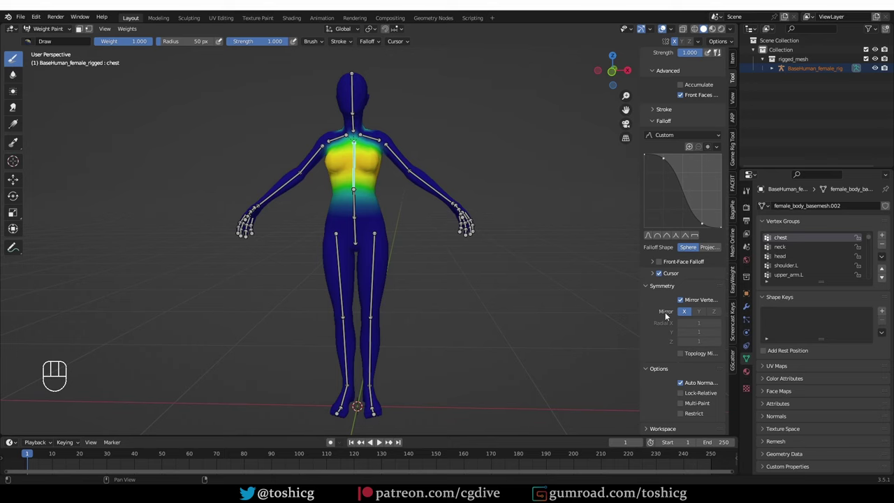
drag(641, 307, 590, 309)
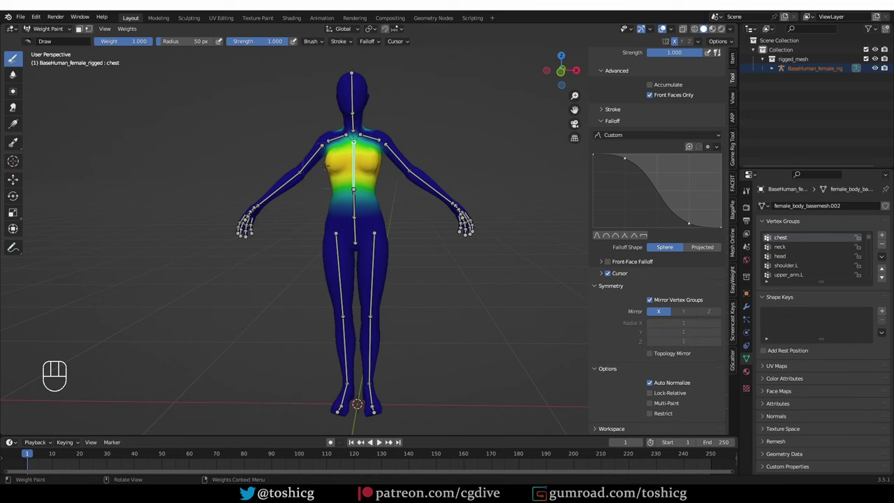
Step: In the context menu, re-enable X-Mirror and Flip Groups, then move the popup off the model
right_click(491, 240)
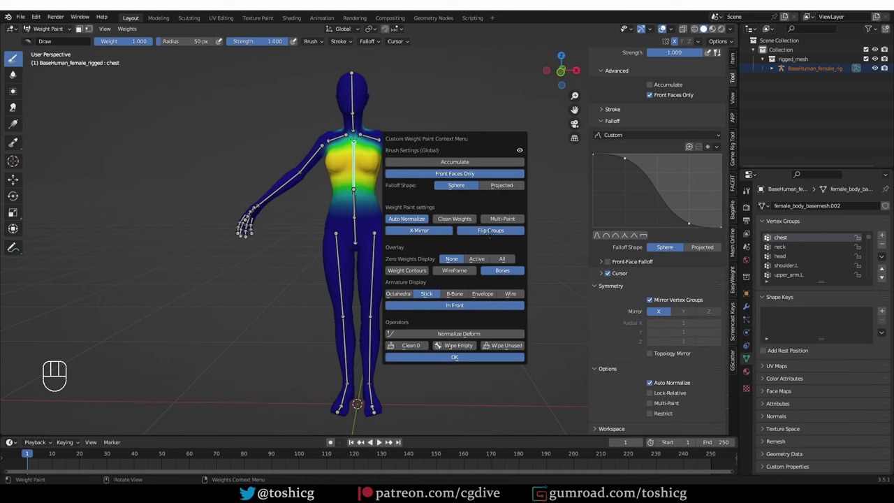
click(491, 233)
click(419, 231)
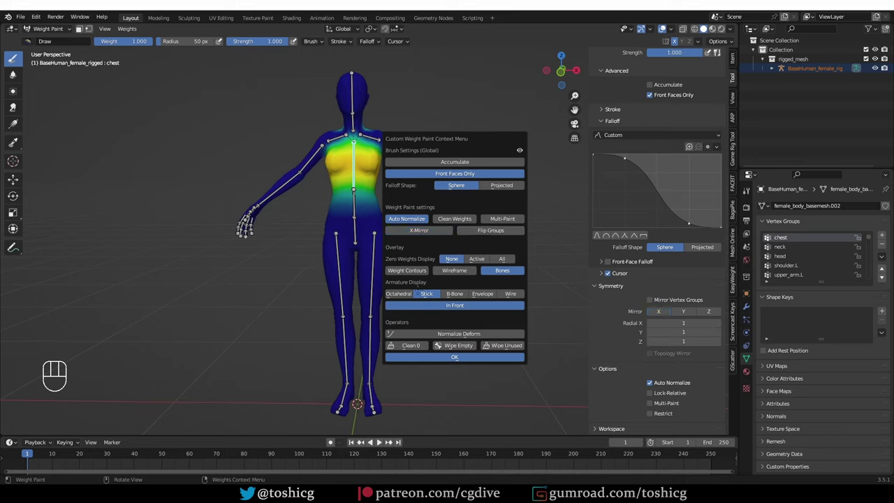
click(420, 230)
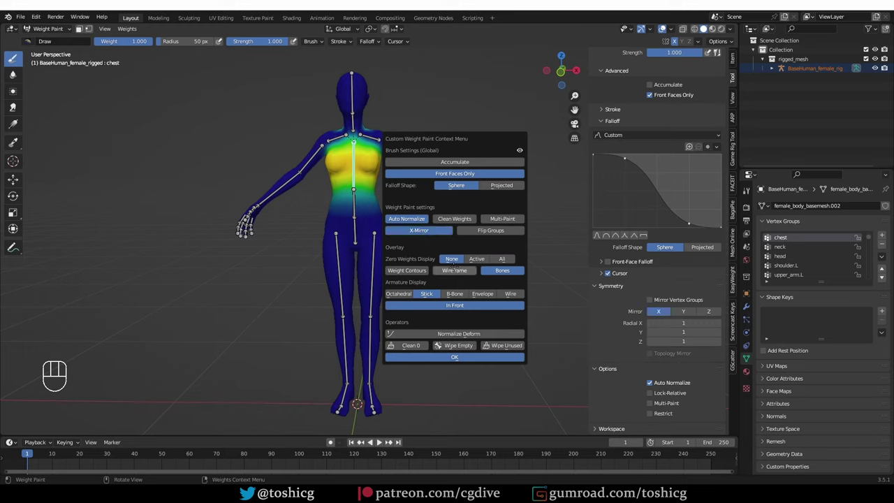
click(480, 231)
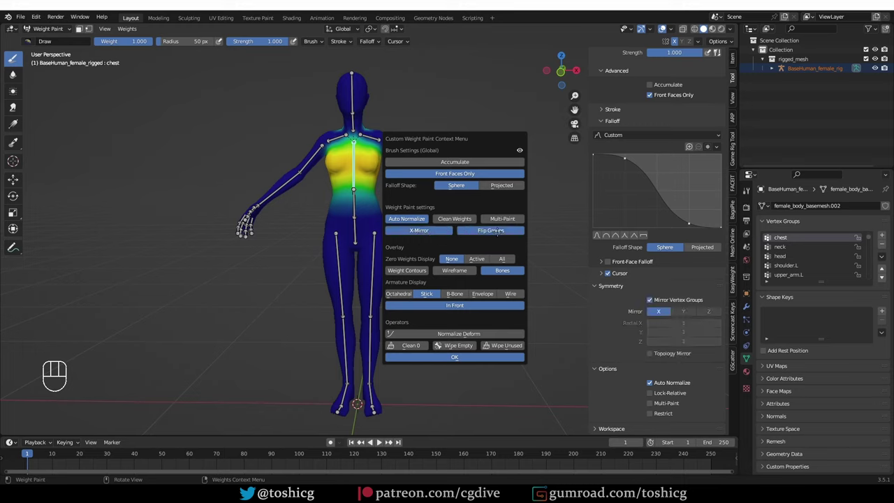
drag(488, 325, 437, 335)
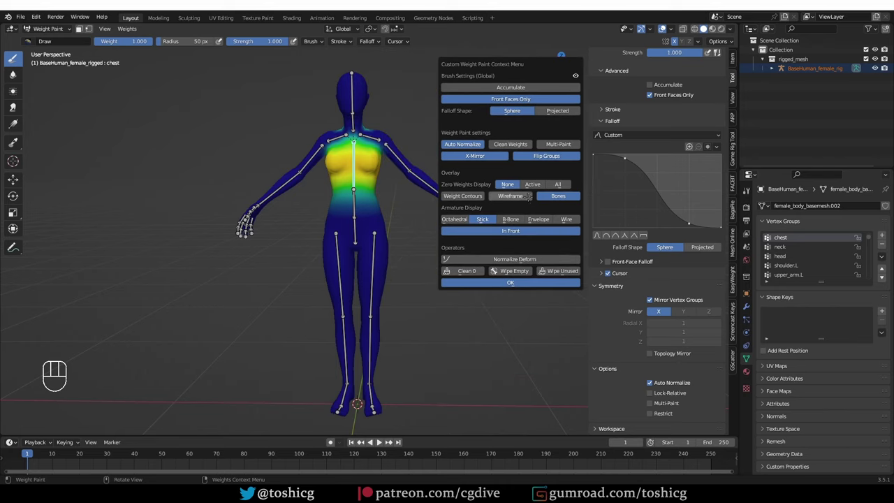
Step: Set Zero Weights to Active so unweighted areas of the active group show black
click(532, 184)
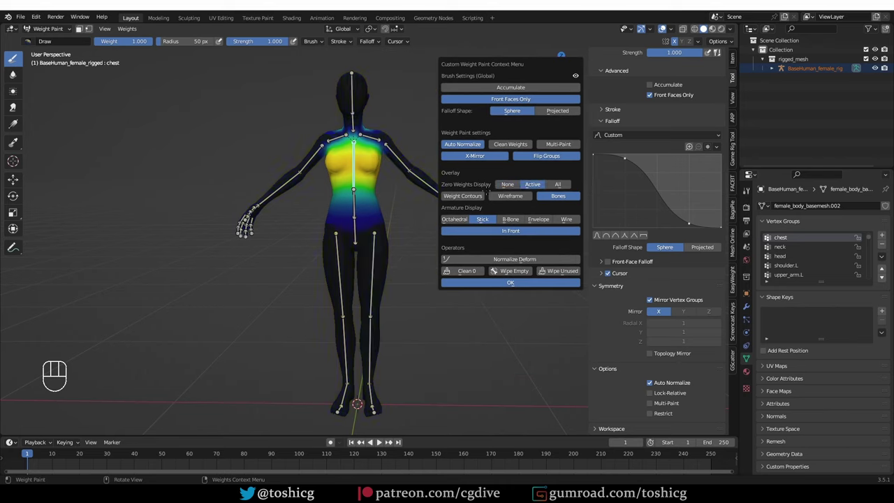
click(511, 282)
scroll(374, 136, up, 5)
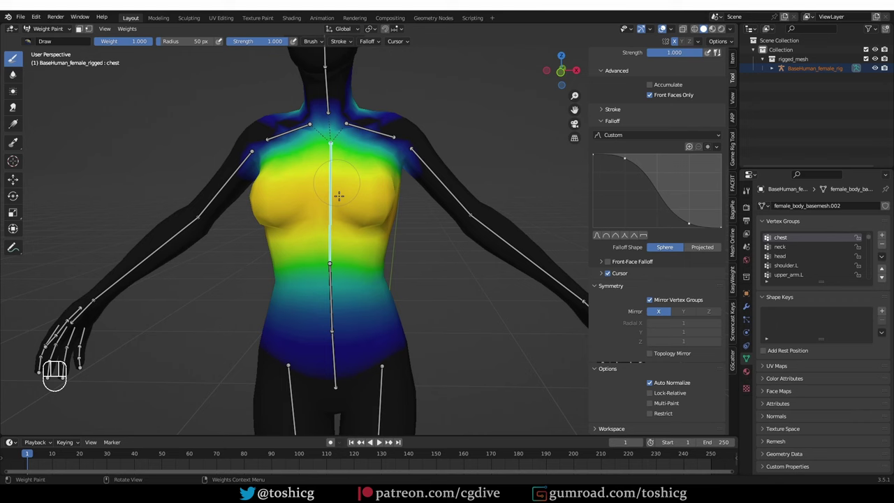
key(w)
click(411, 336)
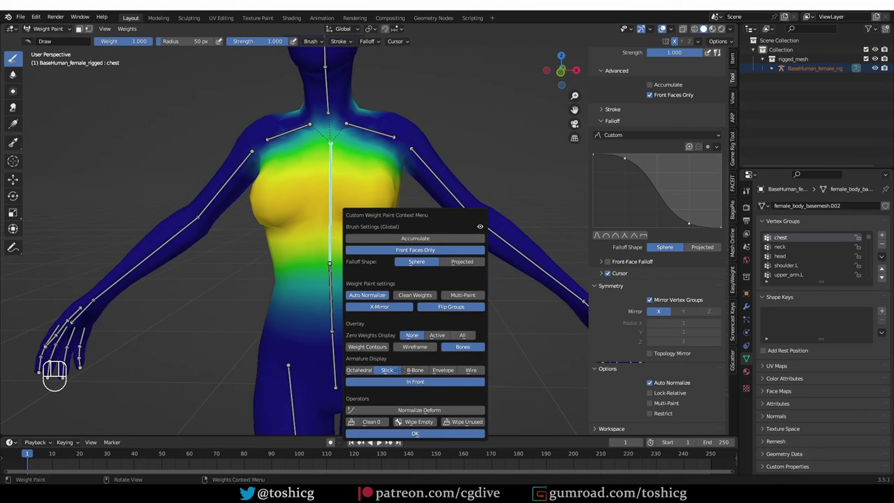
click(437, 335)
Step: Enable Weight Contours, leaving the wireframe hidden and the bones visible
click(375, 347)
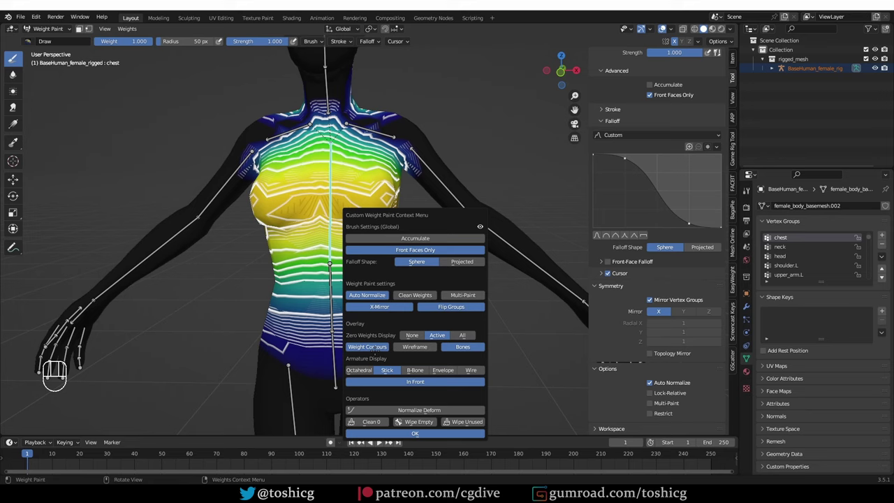
click(418, 347)
click(418, 348)
click(455, 349)
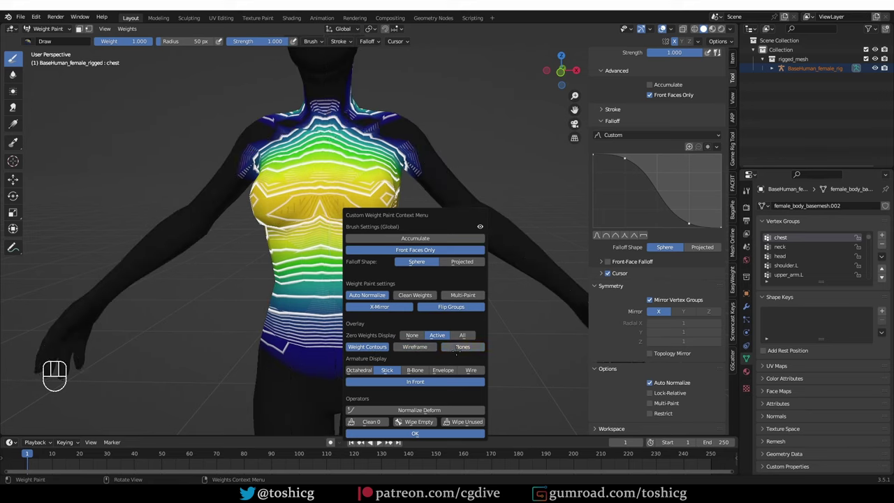
click(462, 347)
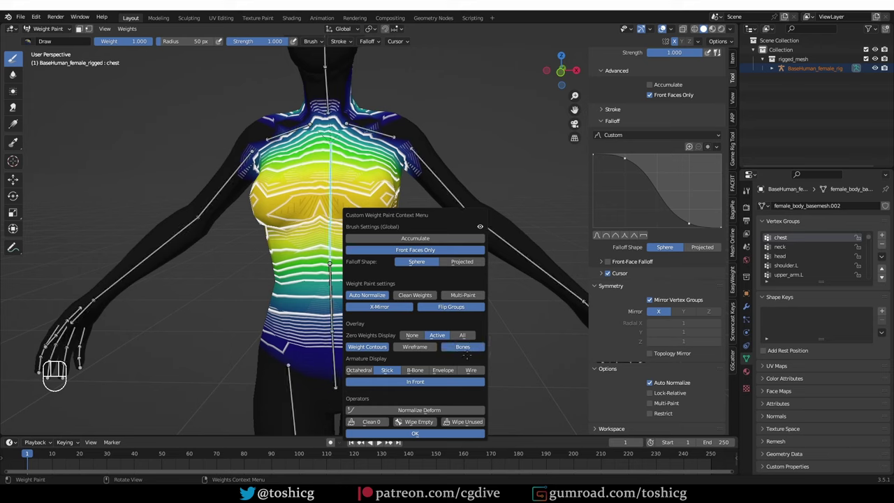
Step: Set Armature Display to Octahedral with the bones drawn In Front
click(359, 370)
click(387, 371)
click(416, 370)
click(468, 370)
key(w)
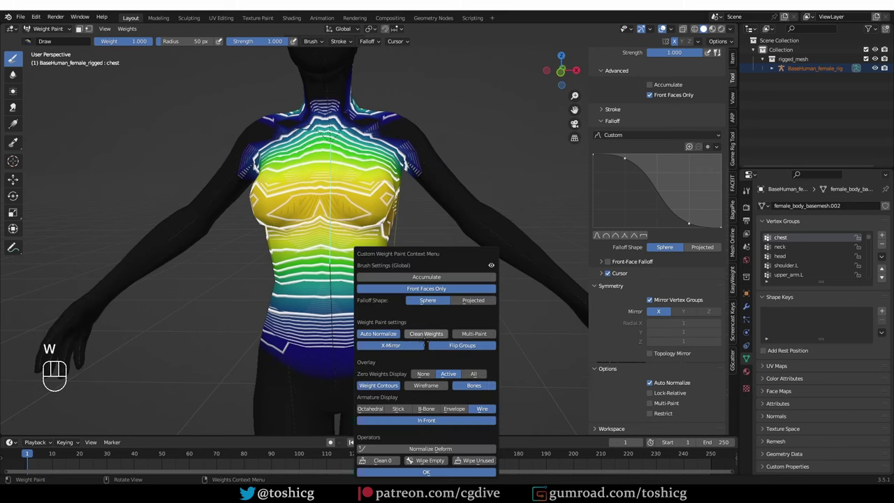
click(426, 420)
click(371, 409)
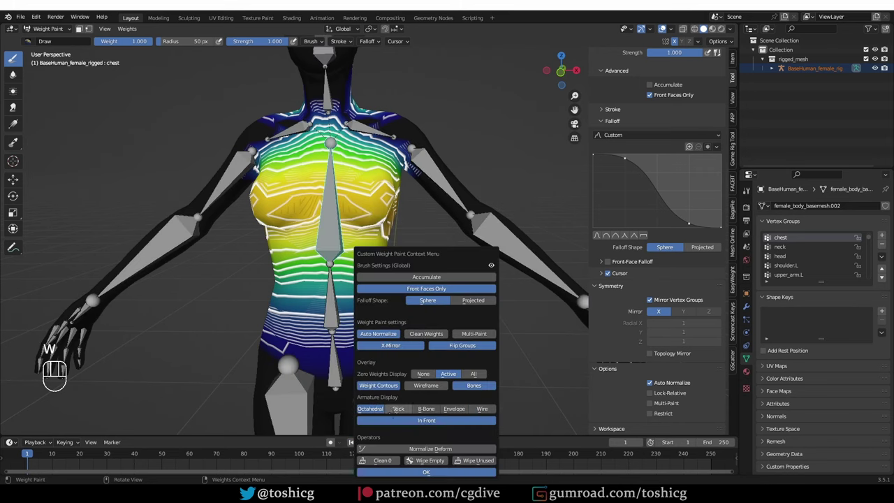
click(413, 420)
click(413, 421)
Step: Clean zero weights from the vertex groups with Weights > Clean
right_click(454, 296)
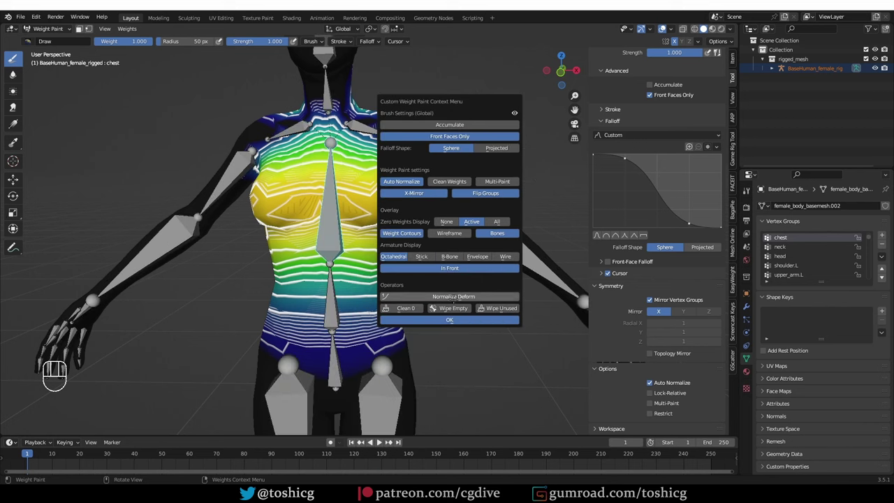
click(127, 29)
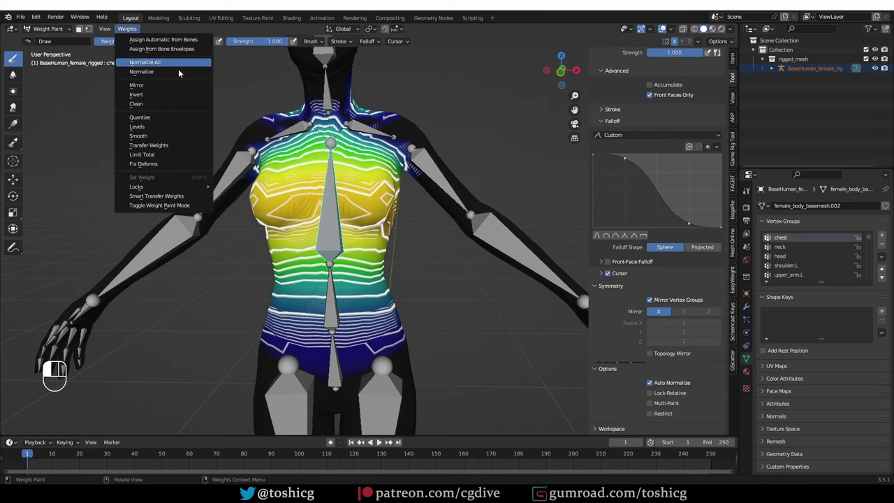
key(w)
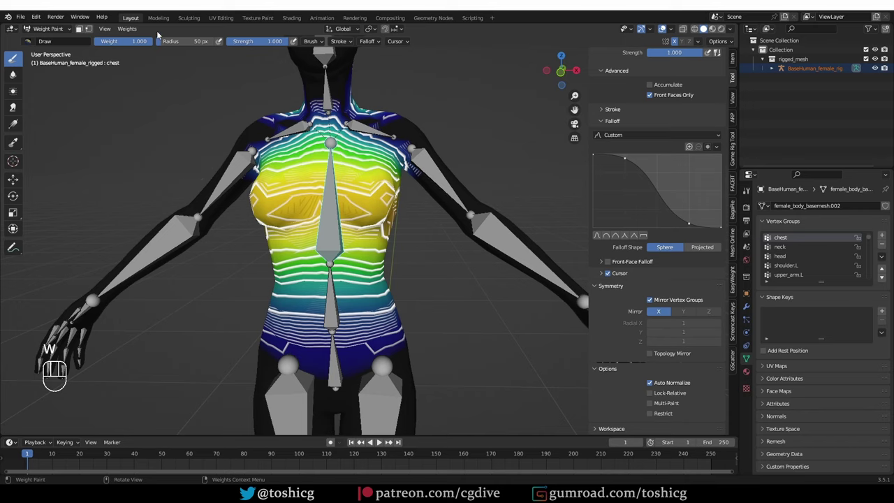
click(127, 29)
click(150, 105)
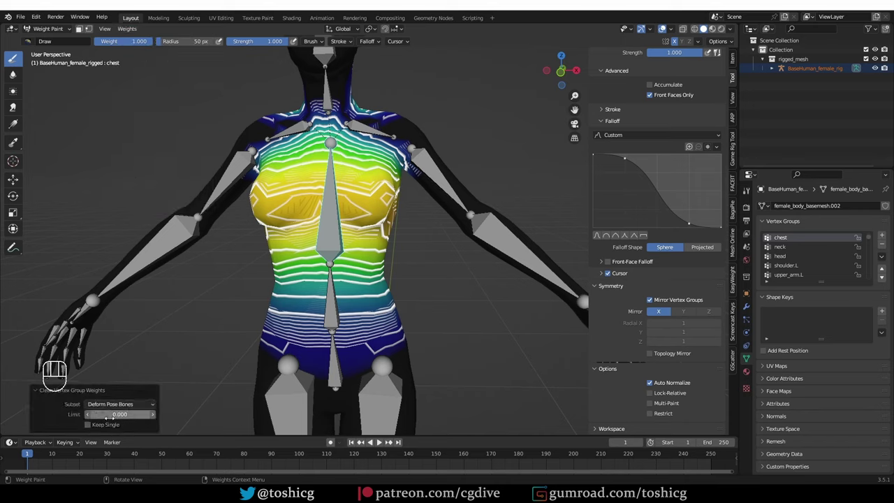
Step: Run Clean 0 from the Easy Weight context menu on all vertex groups
right_click(321, 356)
click(371, 461)
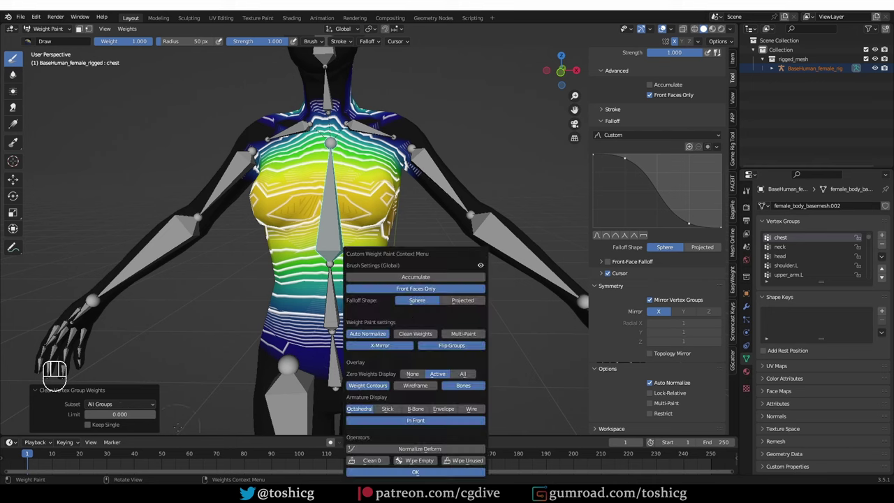
right_click(459, 326)
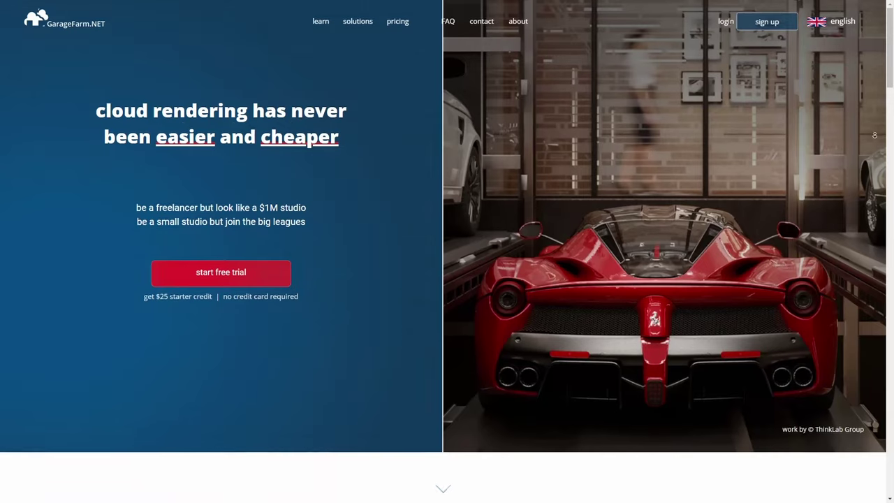
Step: Scroll the GarageFarm.NET homepage down to the cloud render farm and server rental cards
scroll(874, 135, down, 2)
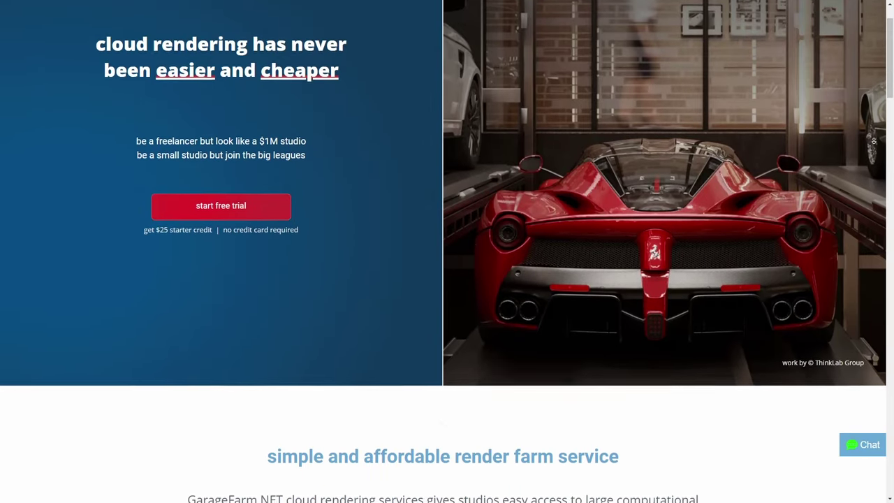
scroll(874, 141, down, 3)
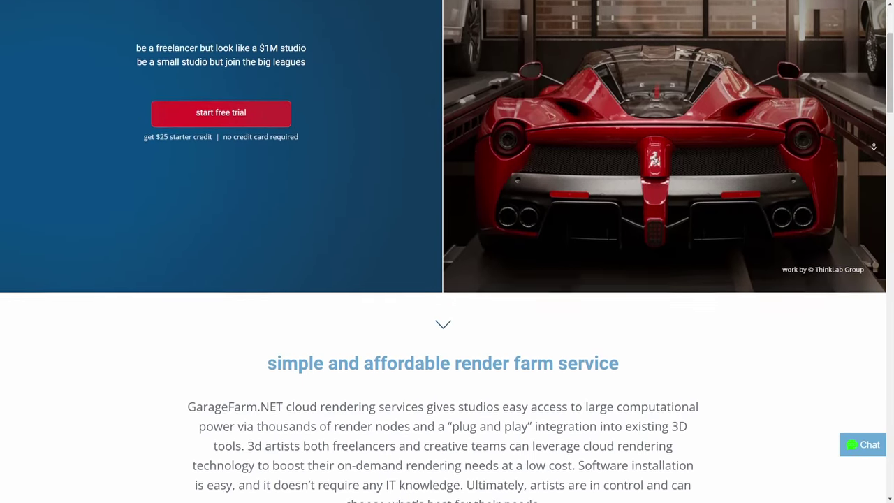
scroll(874, 147, down, 4)
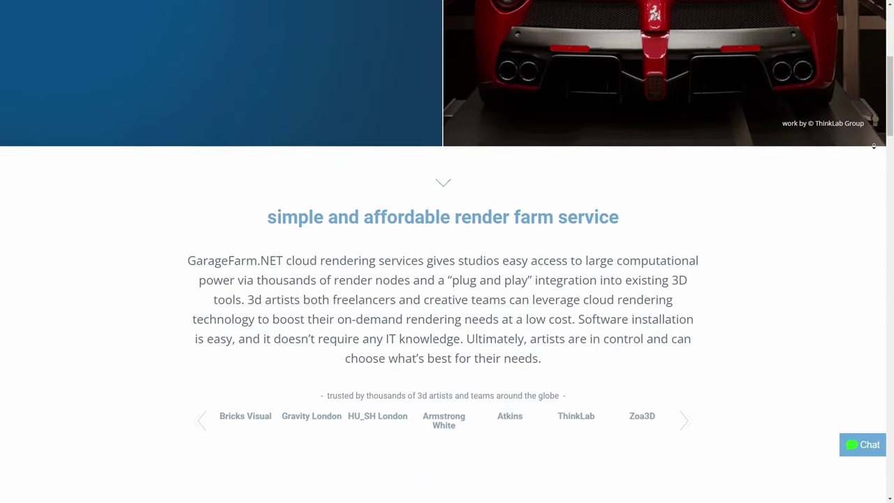
scroll(873, 147, down, 4)
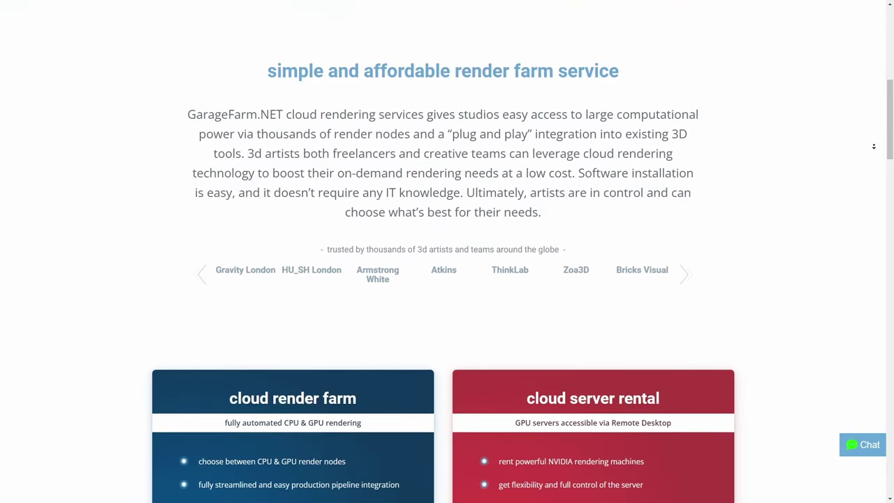
scroll(874, 147, down, 1)
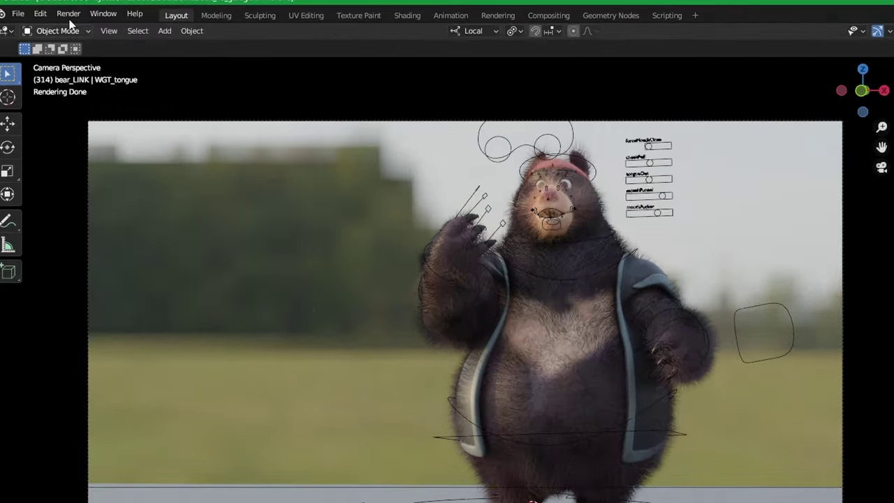
Step: Send the bear scene's current still frame to GarageFarm with Render > renderBeamer > Beam it up
click(55, 16)
mouse_move(124, 174)
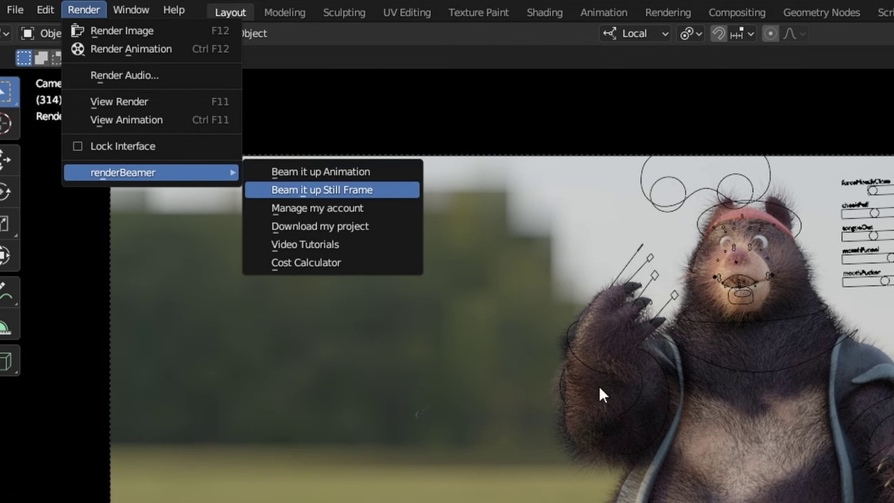
key(Return)
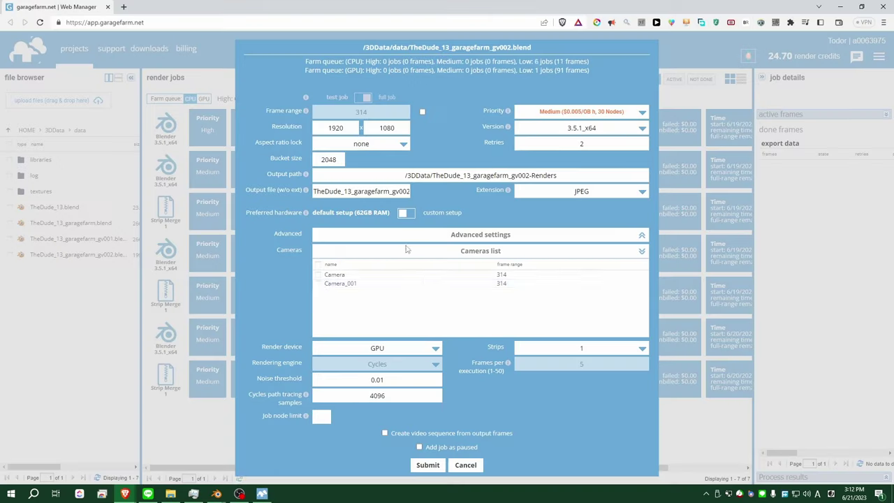
Step: Submit the frame 314 job from Camera_001, split into 4 (2x2) strips
click(319, 284)
click(538, 350)
click(552, 377)
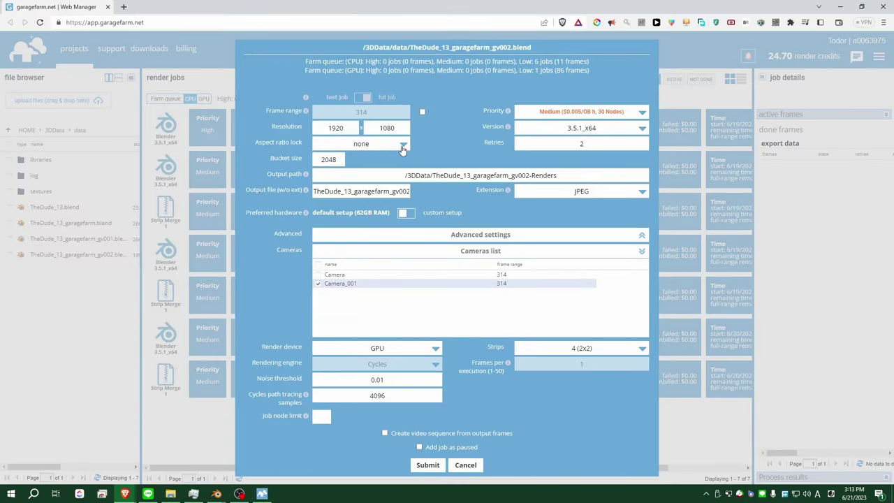
click(428, 464)
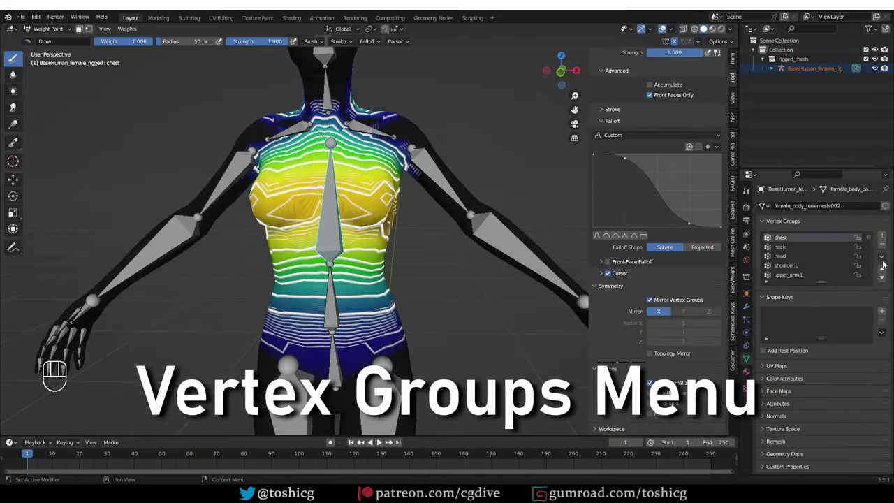
Step: Show the Symmetry submenu of the Easy Weight vertex group specials menu
click(881, 258)
mouse_move(826, 271)
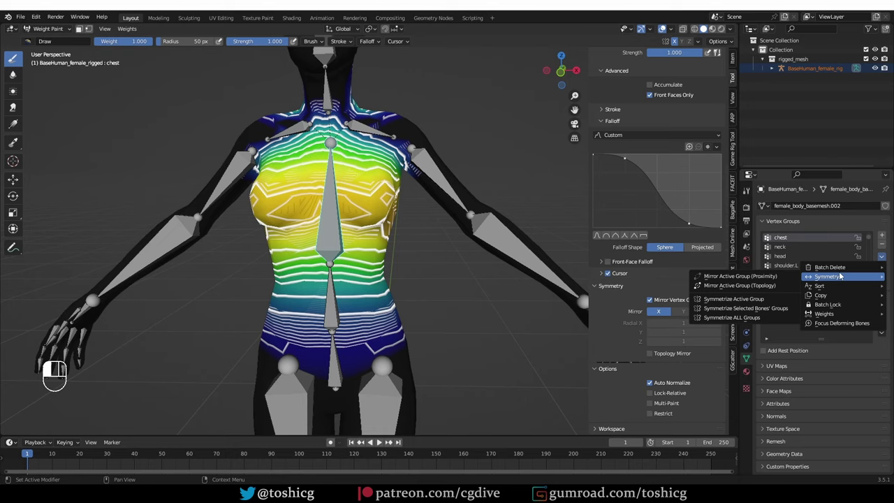
Step: With X mirroring on, paint full weight over the left shoulder in upper_arm.L
ctrl+click(424, 175)
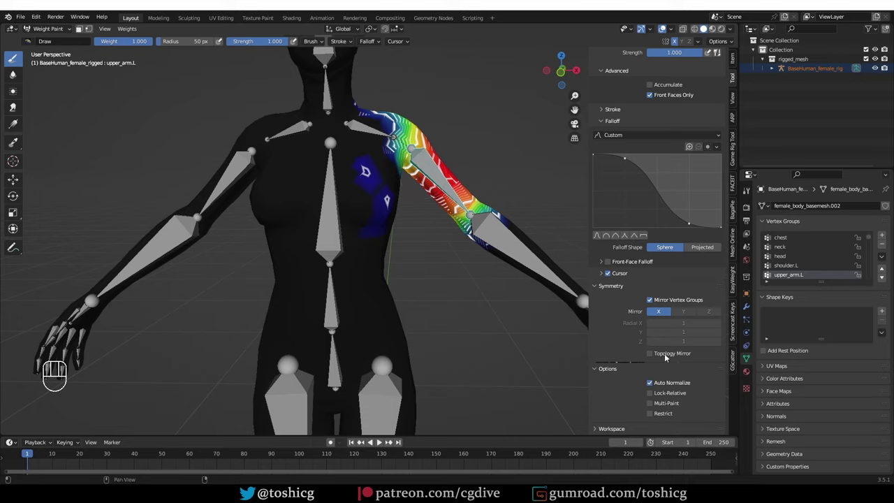
click(659, 312)
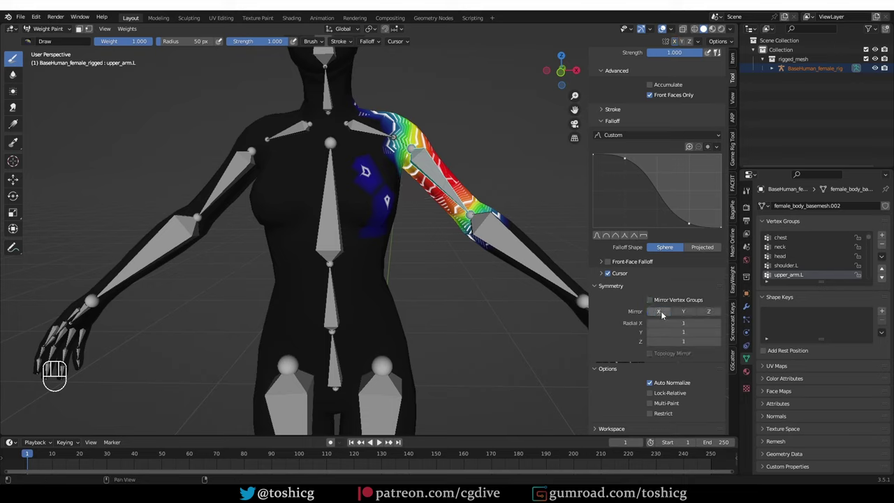
click(657, 312)
key(n)
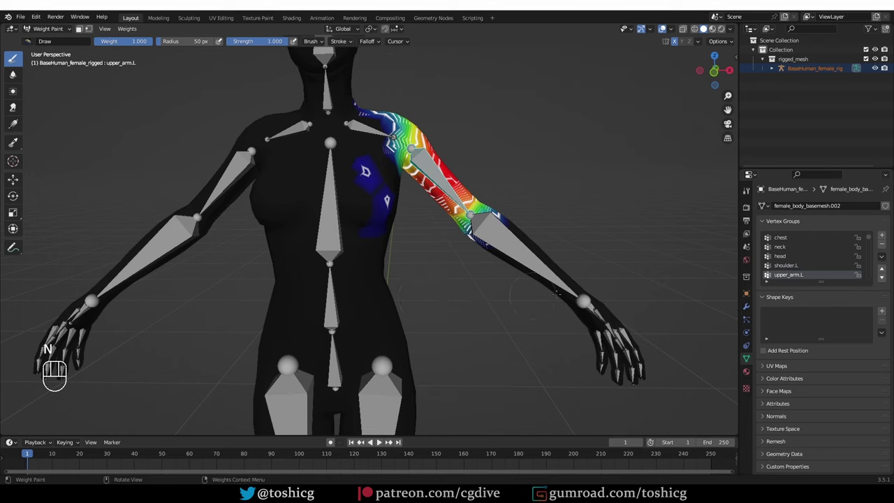
key(w)
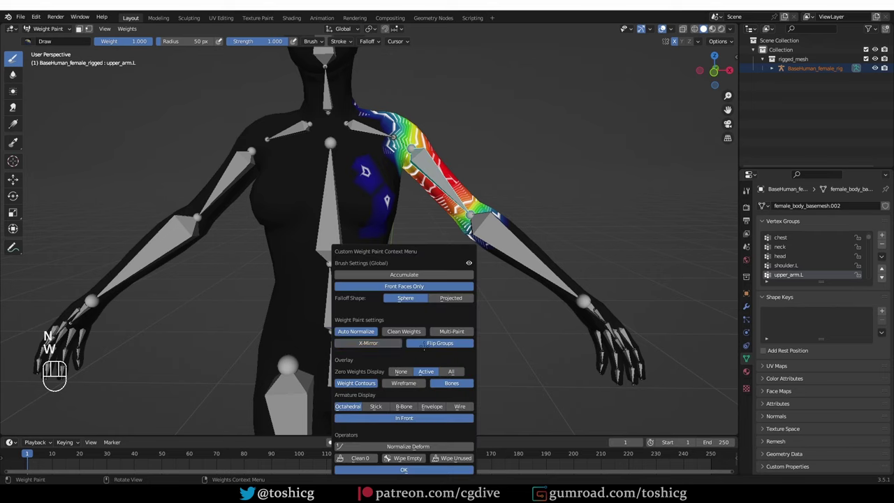
mouse_move(394, 134)
mouse_down()
mouse_move(381, 141)
mouse_move(407, 130)
mouse_move(402, 116)
mouse_move(395, 125)
mouse_up()
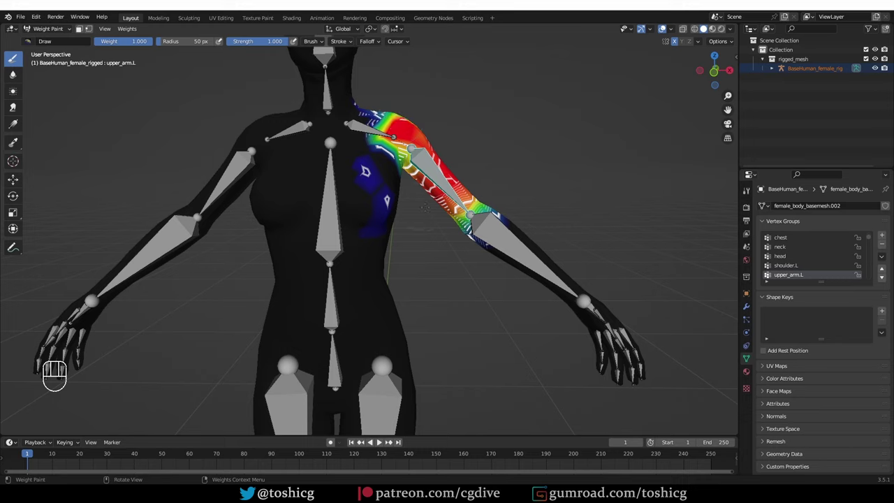
Step: Symmetrize the upper_arm.L group into upper_arm.R and view the right arm's weights
ctrl+click(241, 168)
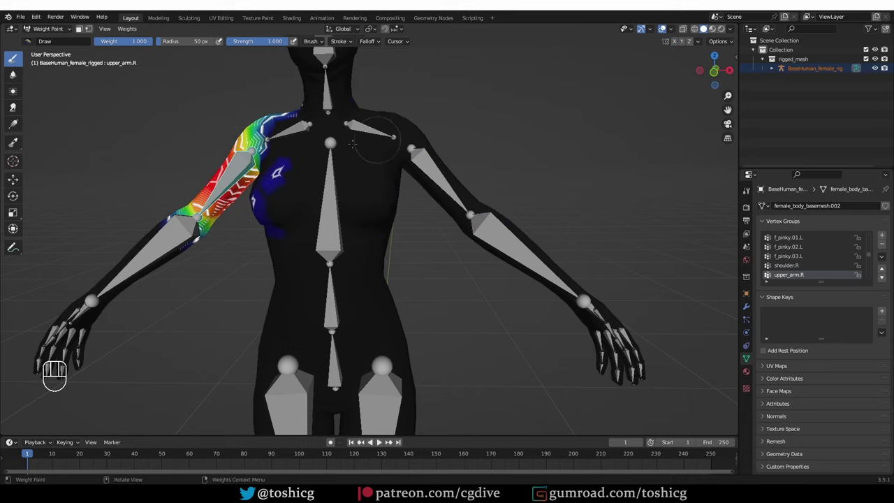
ctrl+click(420, 162)
click(882, 259)
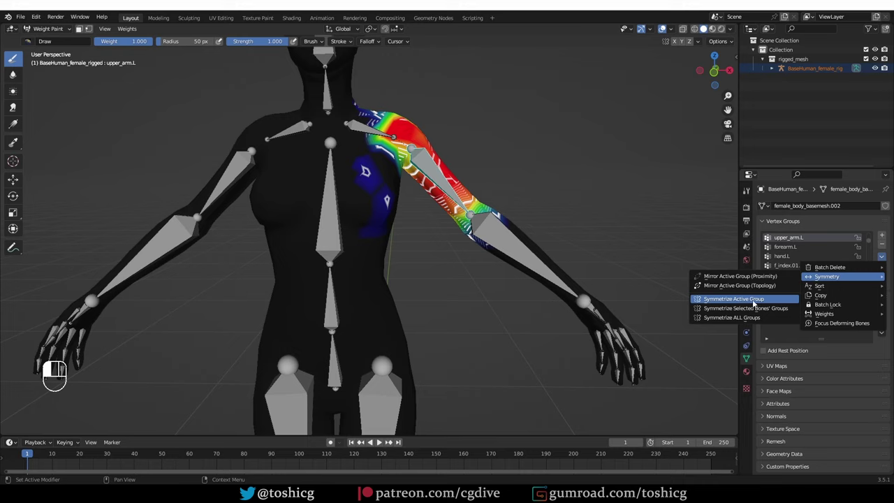
click(769, 302)
ctrl+click(240, 163)
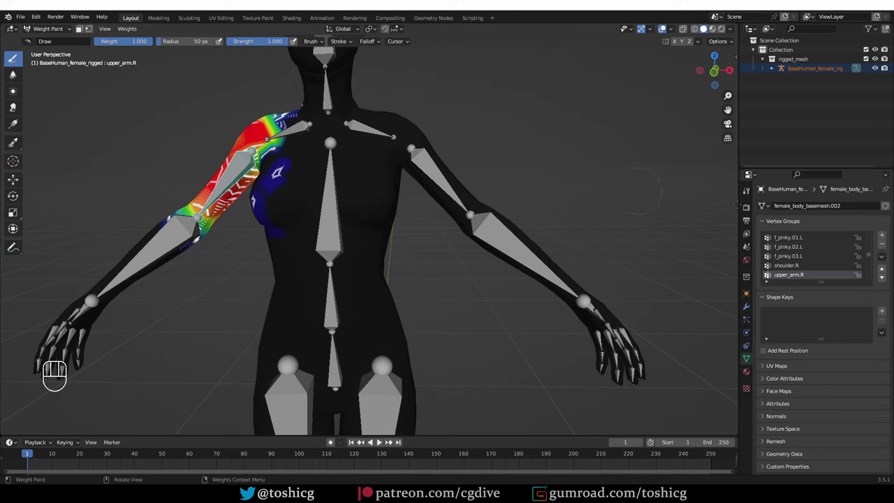
Step: Browse the vertex group specials submenus and apply Focus Deforming Bones
click(882, 257)
mouse_move(847, 286)
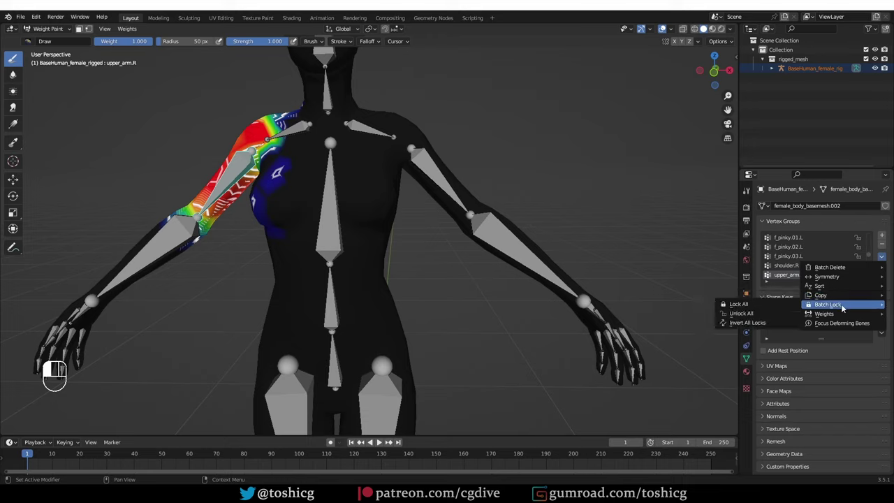
mouse_move(844, 316)
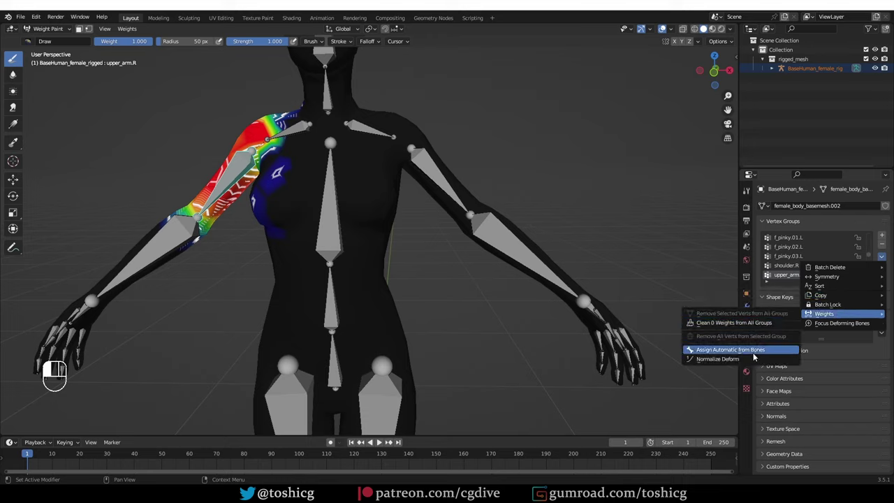
click(841, 324)
Step: Return to Object Mode, select the armature and display only its first bone layer
key(Tab)
shift+click(349, 277)
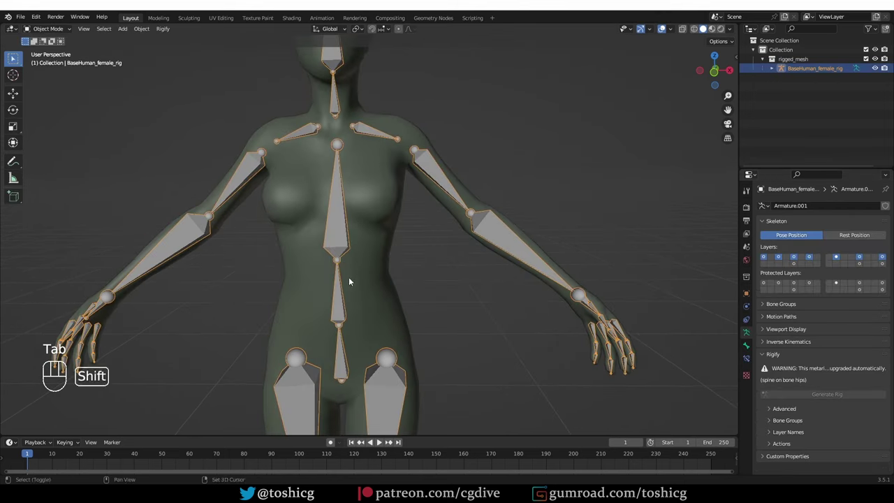
scroll(349, 277, down, 8)
scroll(304, 139, up, 4)
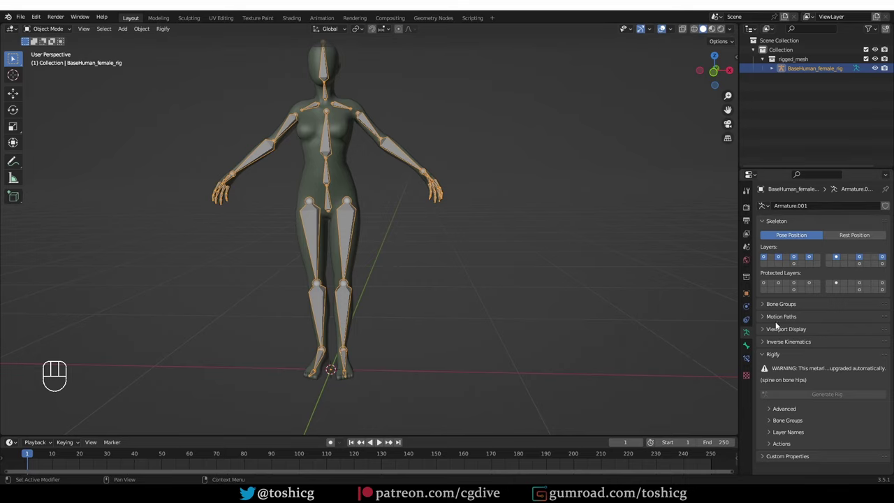
click(763, 257)
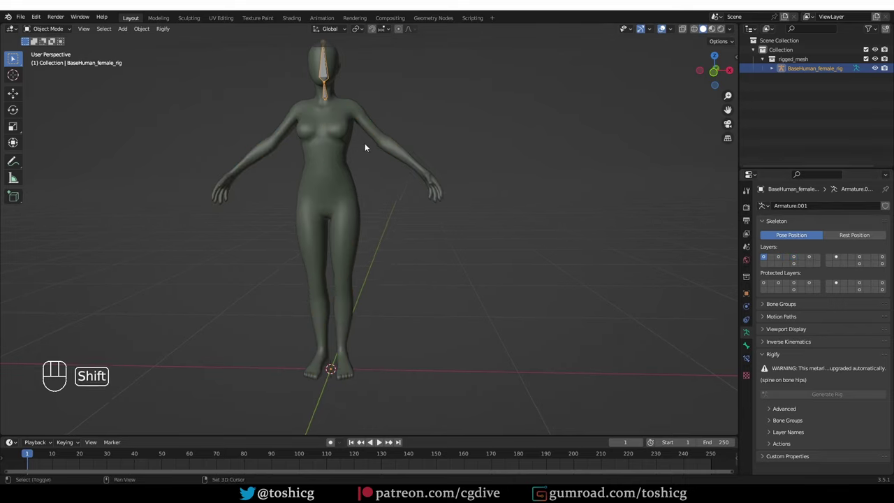
shift+middle_drag(365, 143, 341, 163)
Step: Put the body mesh into Weight Paint mode via Quick Favorites' Toggle Weight Paint Mode
click(337, 168)
key(q)
key(q)
key(q)
key(q)
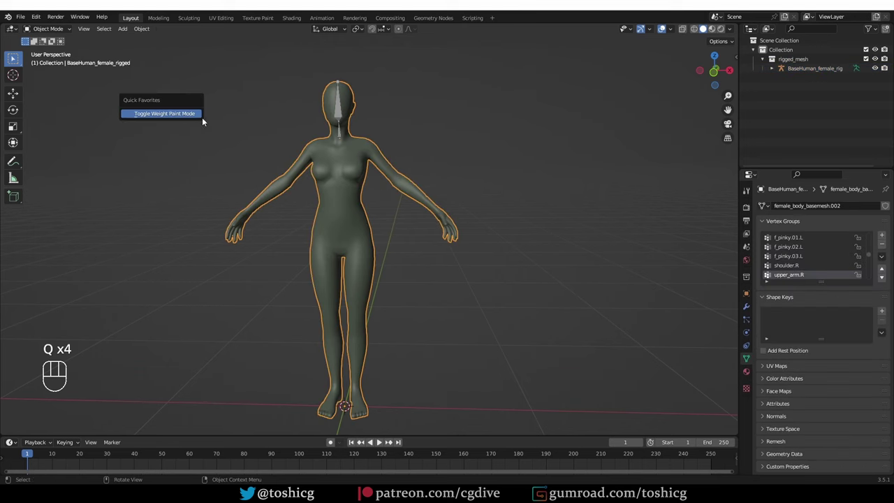
click(167, 114)
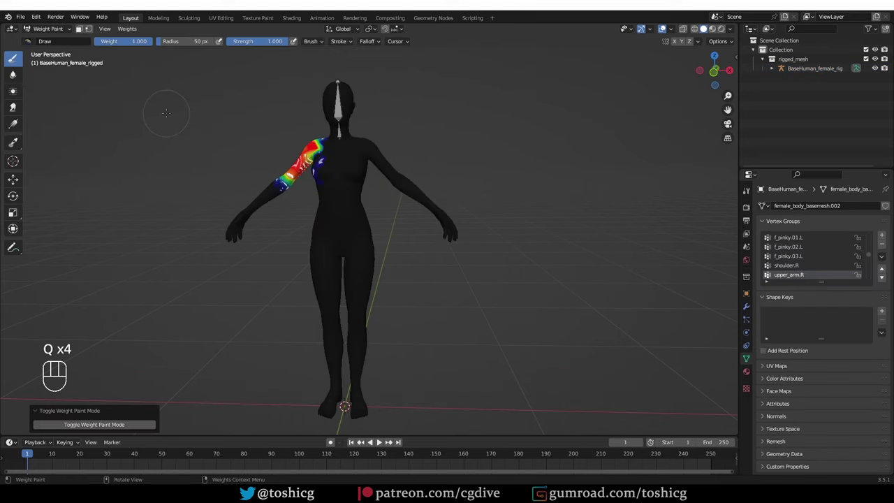
scroll(340, 179, up, 2)
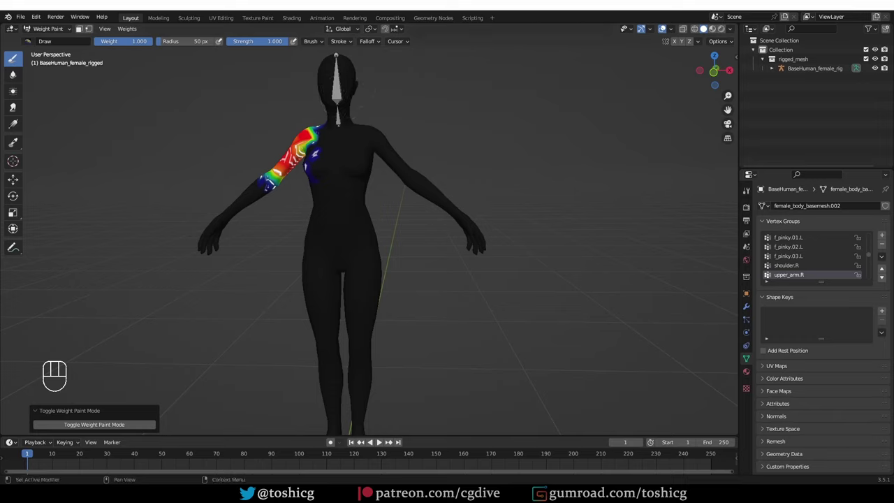
Step: Show only the rig's deforming bones using Focus Deforming Bones from the vertex group Specials menu
click(881, 255)
click(844, 323)
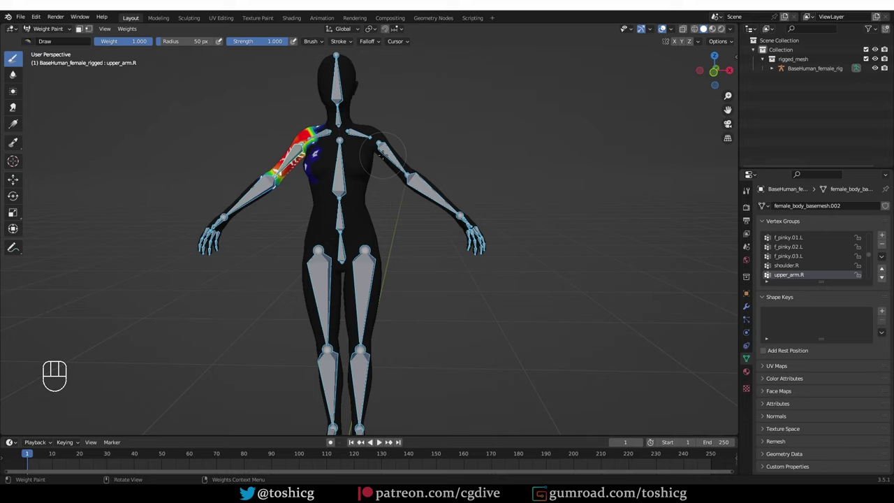
scroll(381, 156, down, 3)
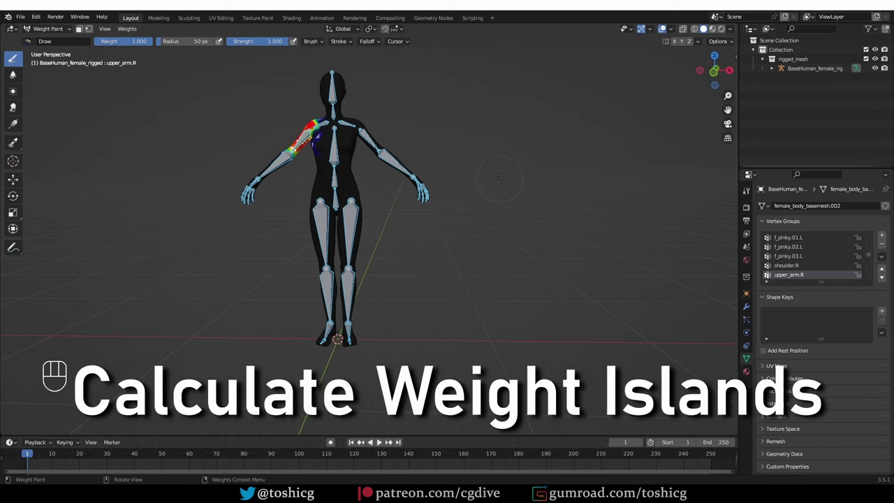
Step: Calculate Weight Islands in the EasyWeight sidebar: neck 4, upper arms 5 each, feet 2 each
key(n)
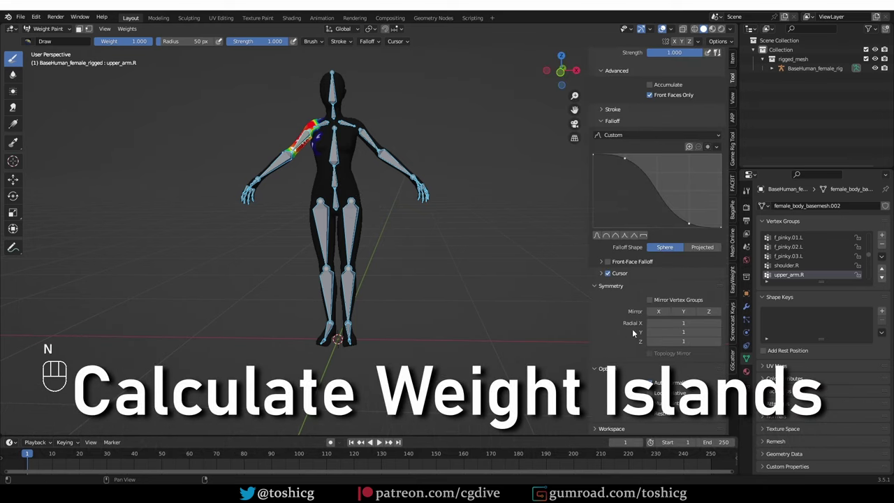
click(733, 282)
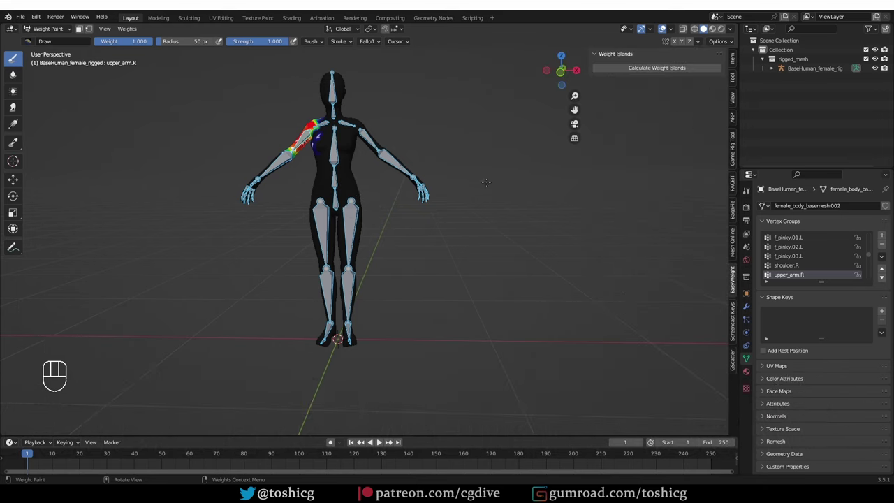
click(657, 68)
scroll(482, 133, up, 2)
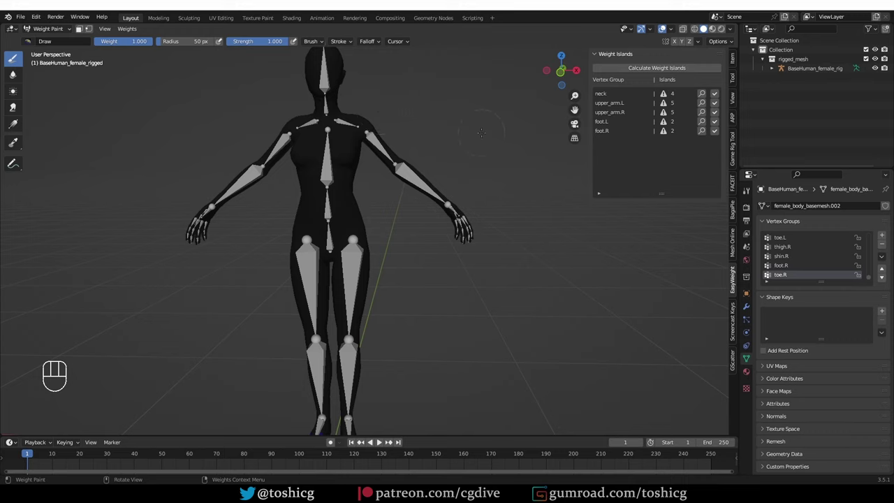
scroll(339, 129, up, 2)
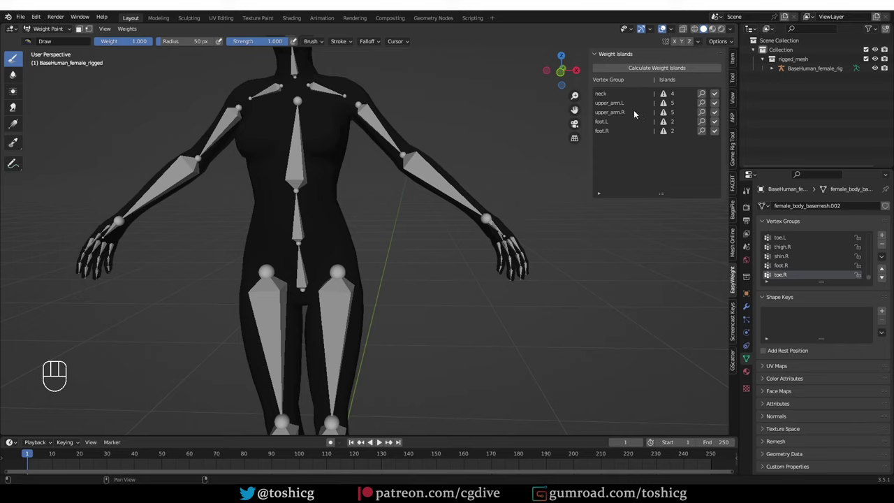
Step: Focus on upper_arm.L's smallest weight island, zoom out, and bring up the weight paint context menu
click(702, 103)
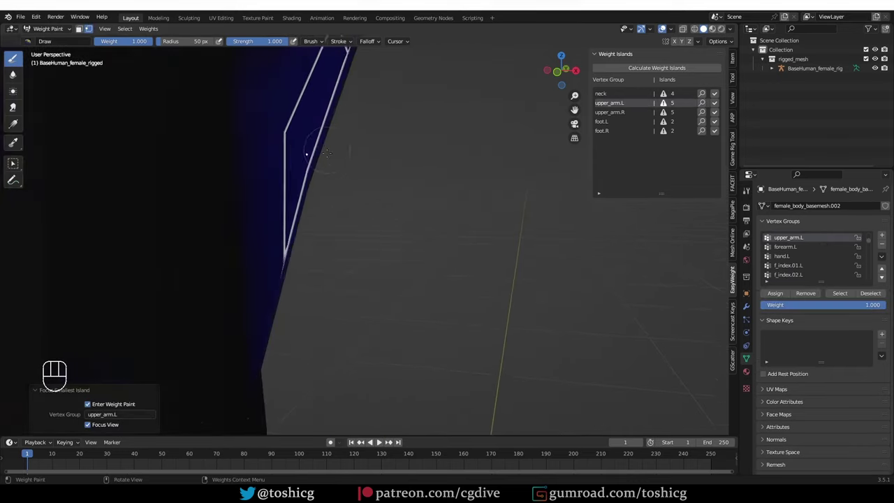
scroll(325, 153, down, 6)
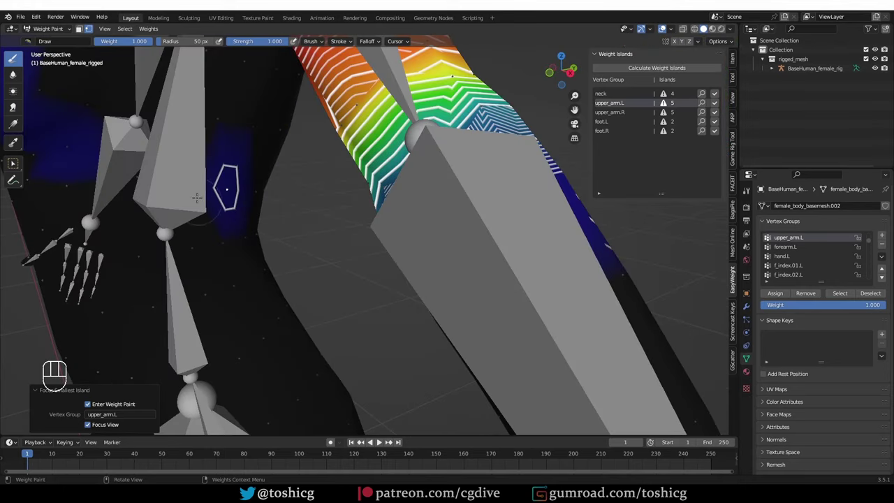
scroll(230, 186, down, 5)
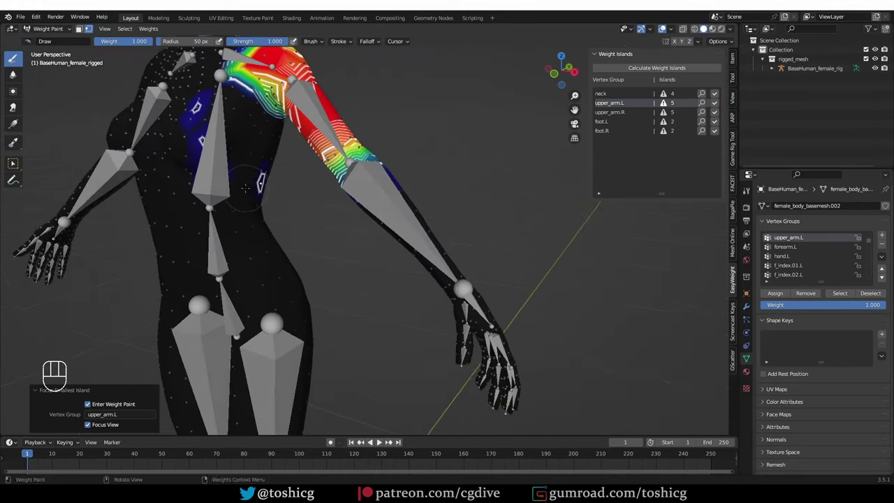
key(w)
key(w)
key(w)
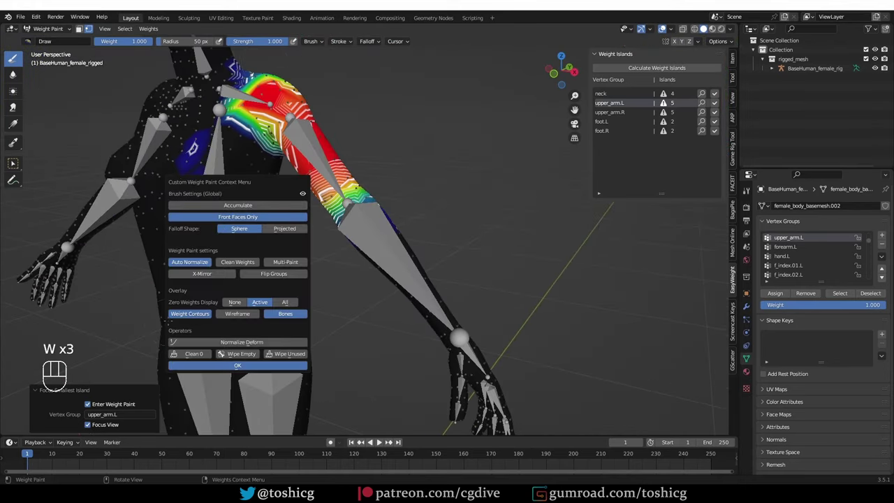